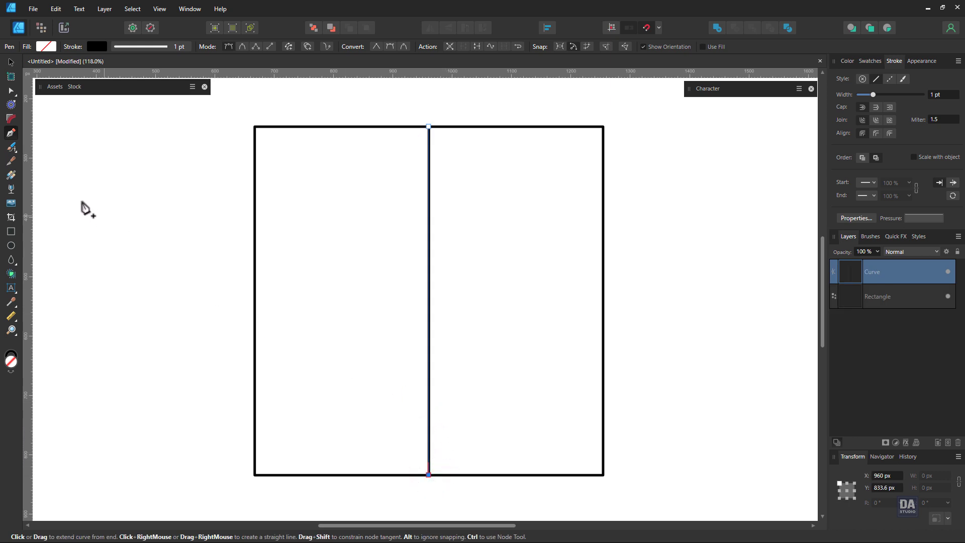
# - Duplicate the vertical center line and rotate the copy 90° so it crosses the square horizontally
pyautogui.click(12, 62)
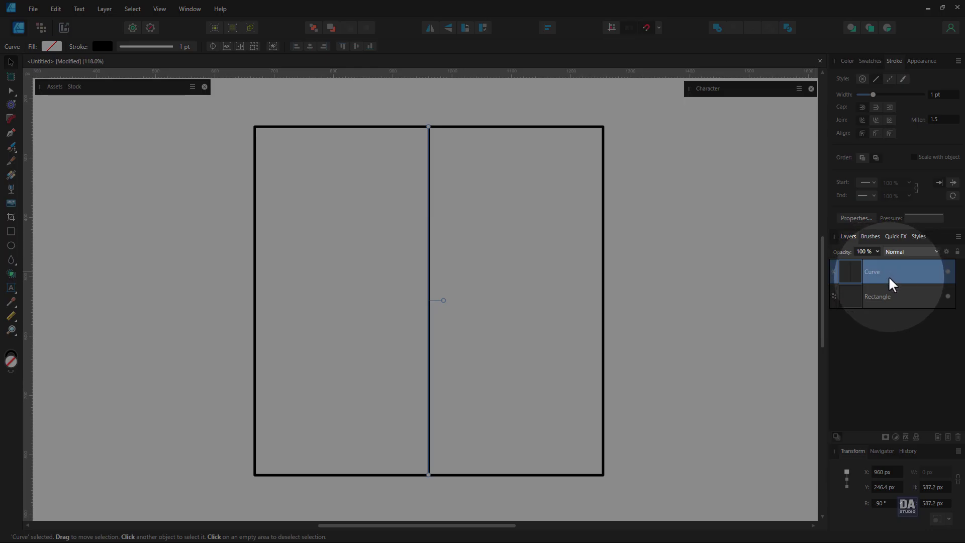
pyautogui.rightClick(887, 276)
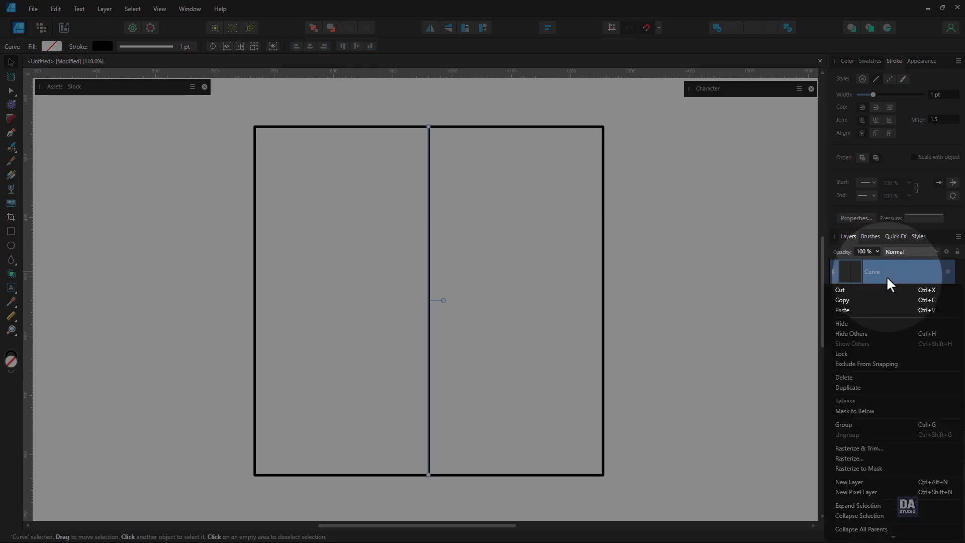
pyautogui.click(864, 384)
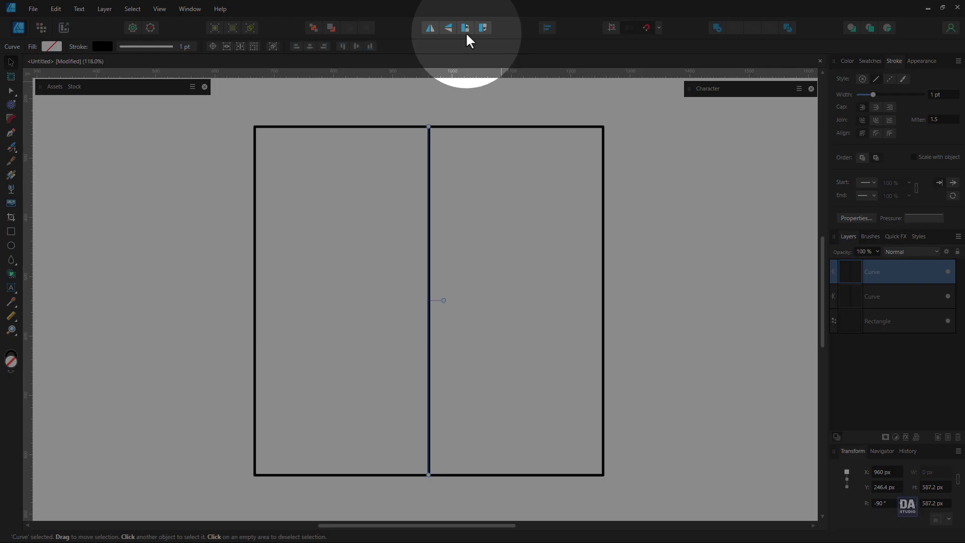
pyautogui.click(465, 29)
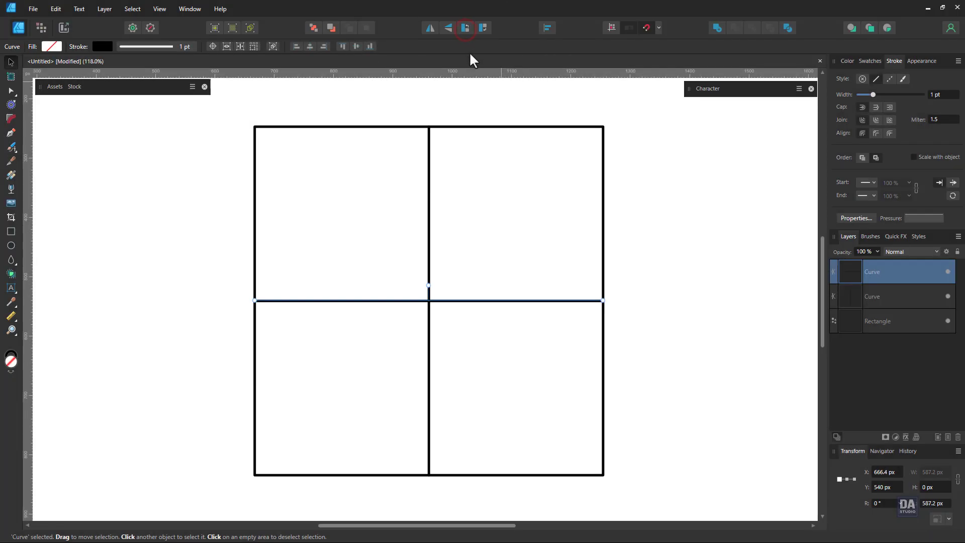
# - Draw a circle about 294 px wide in the square's upper-left quadrant and clone it into four circles meeting at the square's center
pyautogui.click(12, 244)
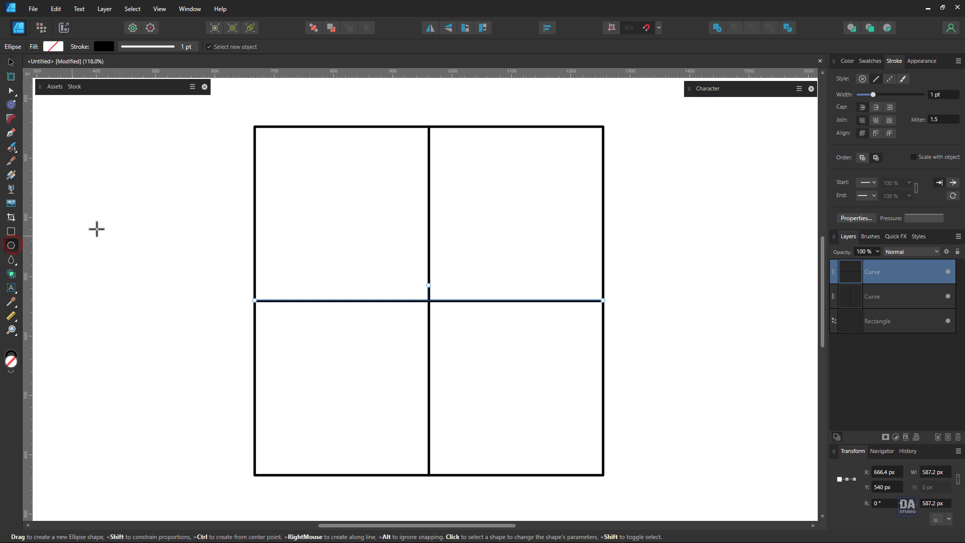
pyautogui.moveTo(256, 126); pyautogui.dragTo(441, 282)
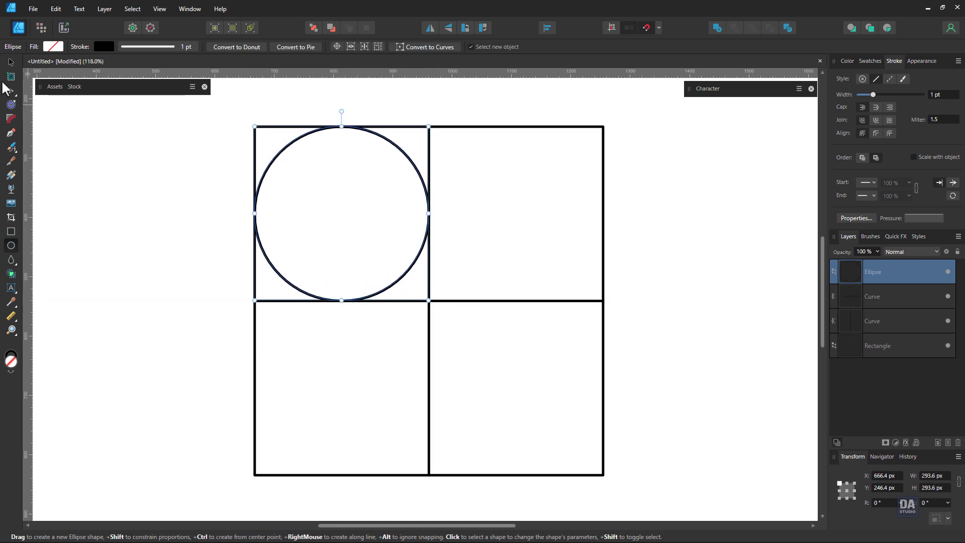
pyautogui.click(11, 62)
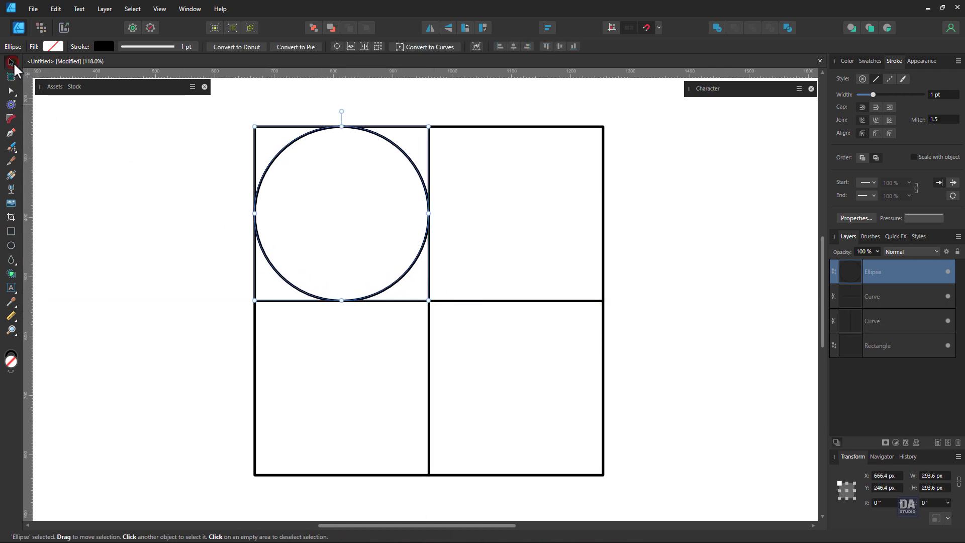
pyautogui.moveTo(400, 283); pyautogui.dragTo(597, 357)
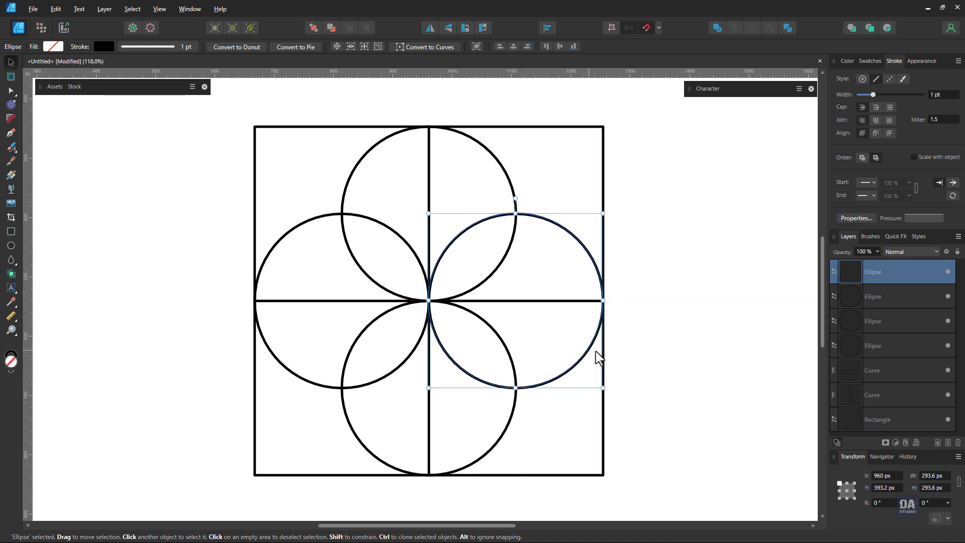
# - Group the four circles
pyautogui.keyDown('shift'); pyautogui.click(884, 297); pyautogui.keyUp('shift')
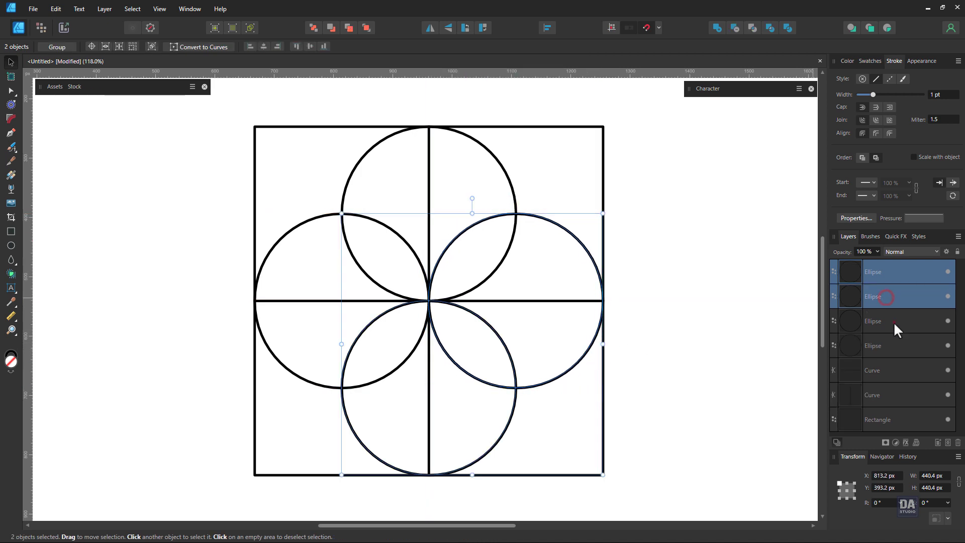
pyautogui.keyDown('shift'); pyautogui.click(897, 345); pyautogui.keyUp('shift')
pyautogui.rightClick(924, 331)
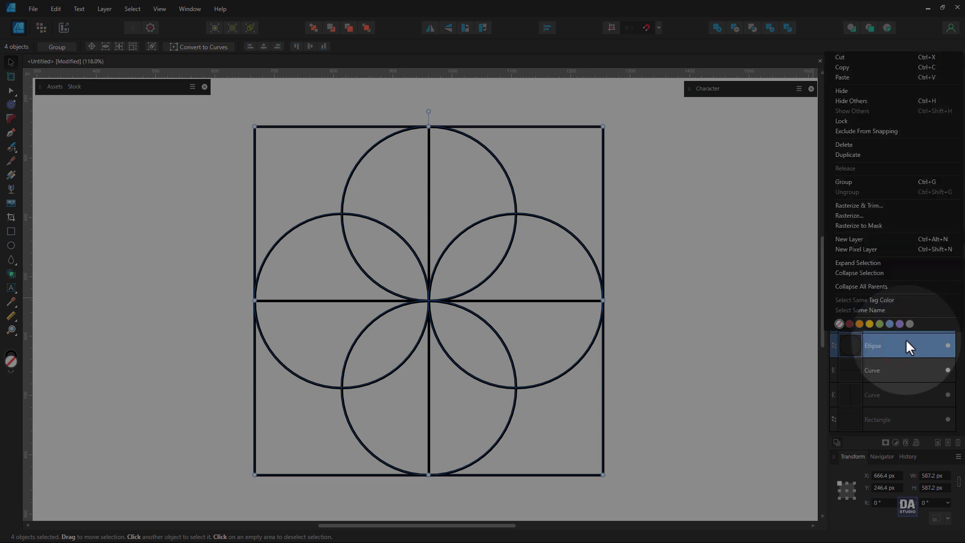
pyautogui.click(852, 182)
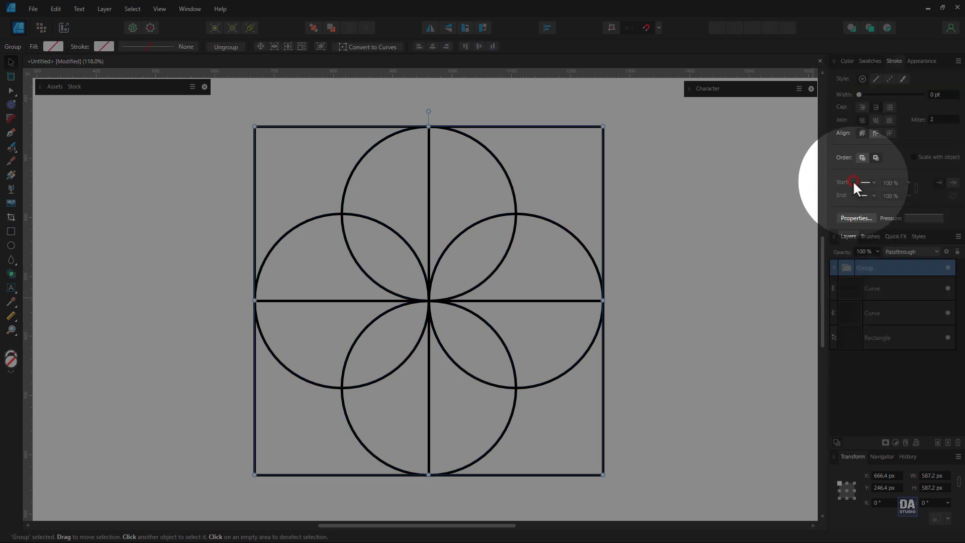
# - Duplicate the circle group and rotate the copy 45° about its center
pyautogui.rightClick(891, 267)
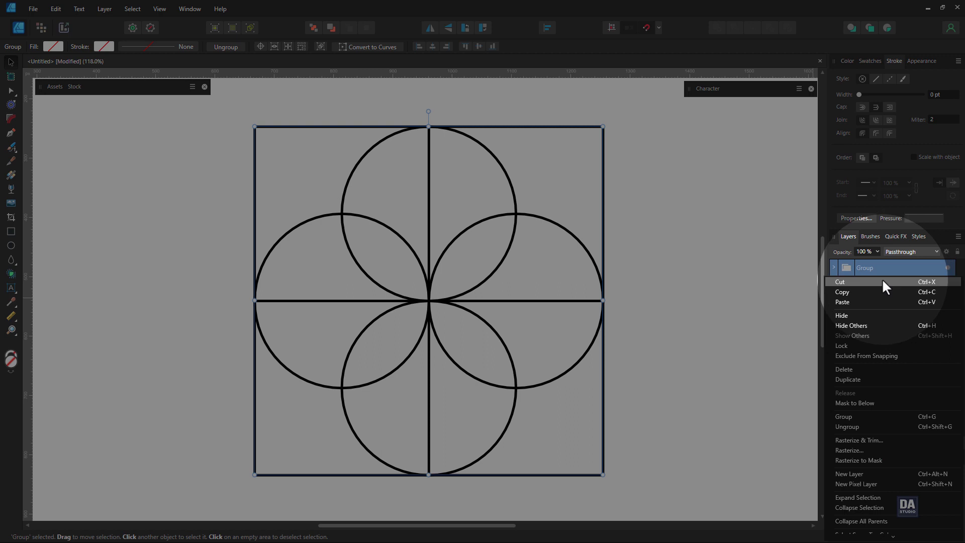
pyautogui.click(884, 379)
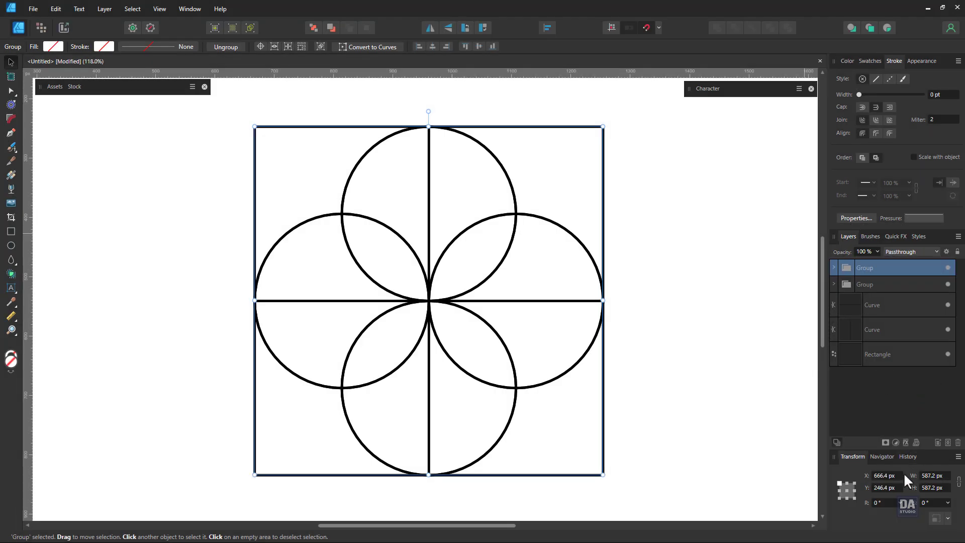
pyautogui.click(842, 486)
pyautogui.click(885, 504)
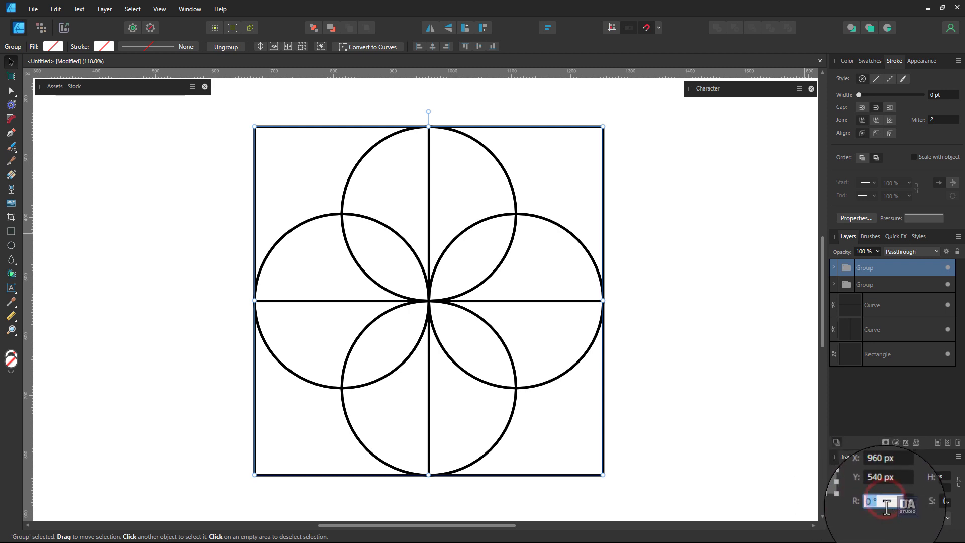
pyautogui.write('45')
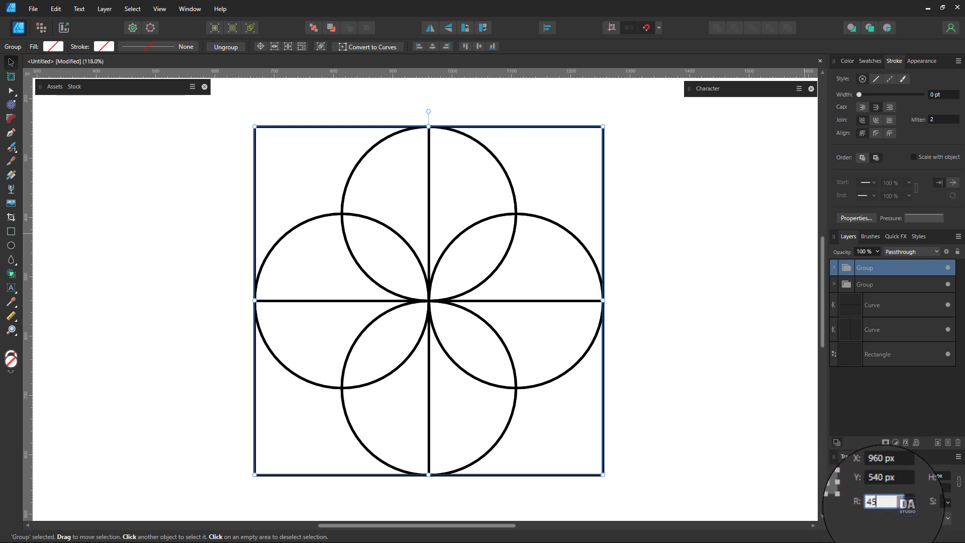
pyautogui.press('Return')
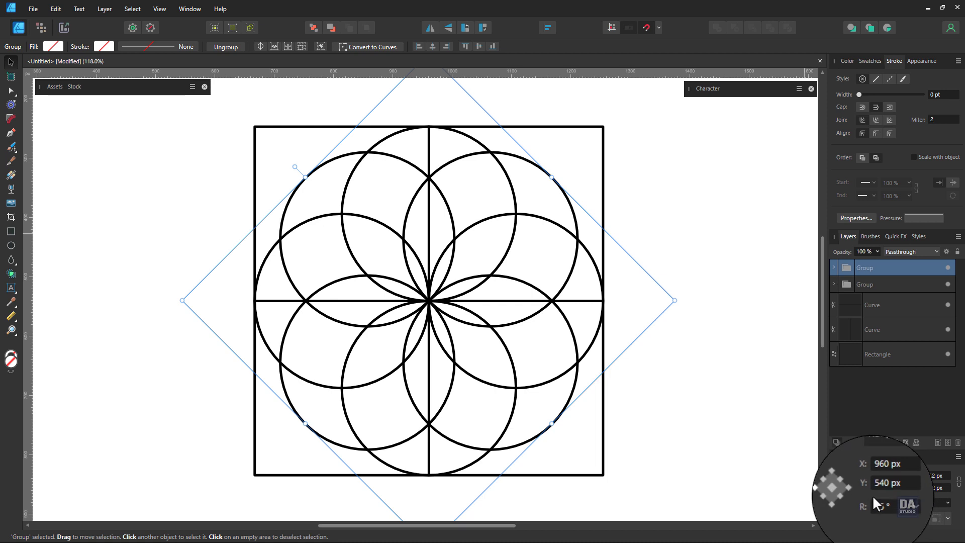
pyautogui.click(664, 351)
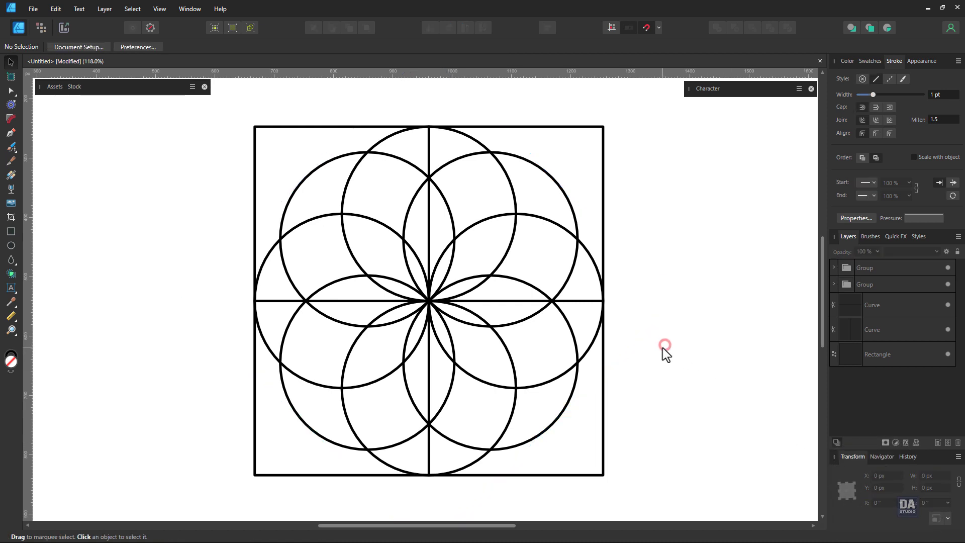
# - With all objects selected, use the Shape Builder to create a new shape from the eight outer petal areas
pyautogui.hotkey('ctrl', 'a')
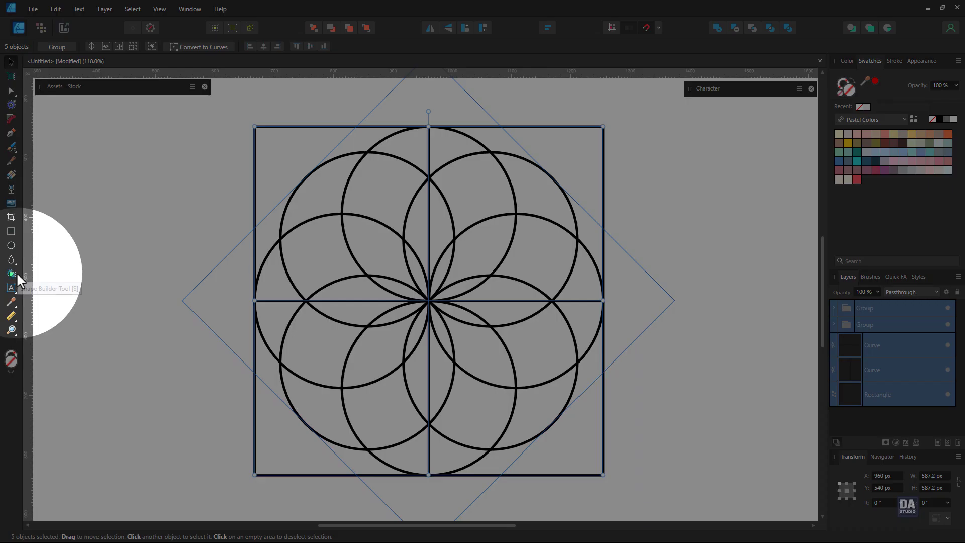
pyautogui.click(16, 276)
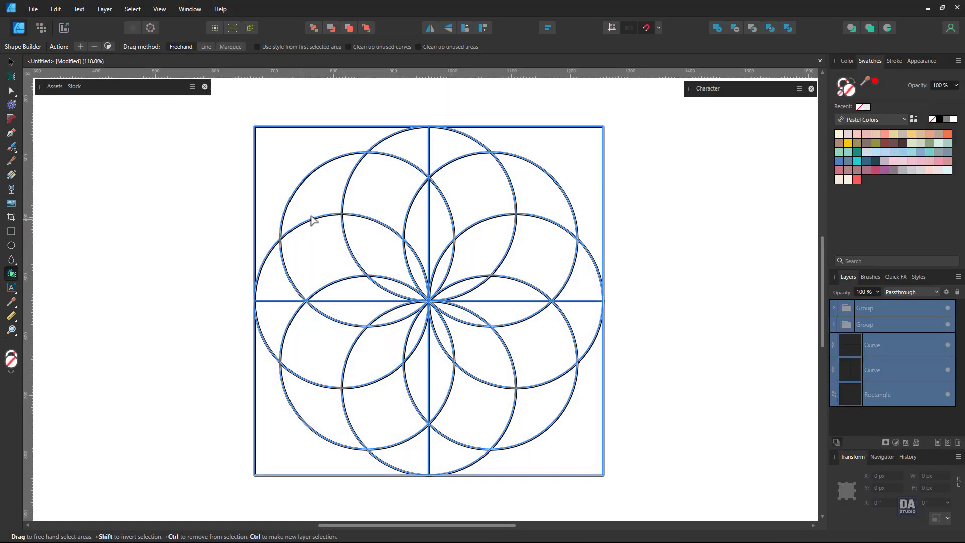
pyautogui.click(396, 190)
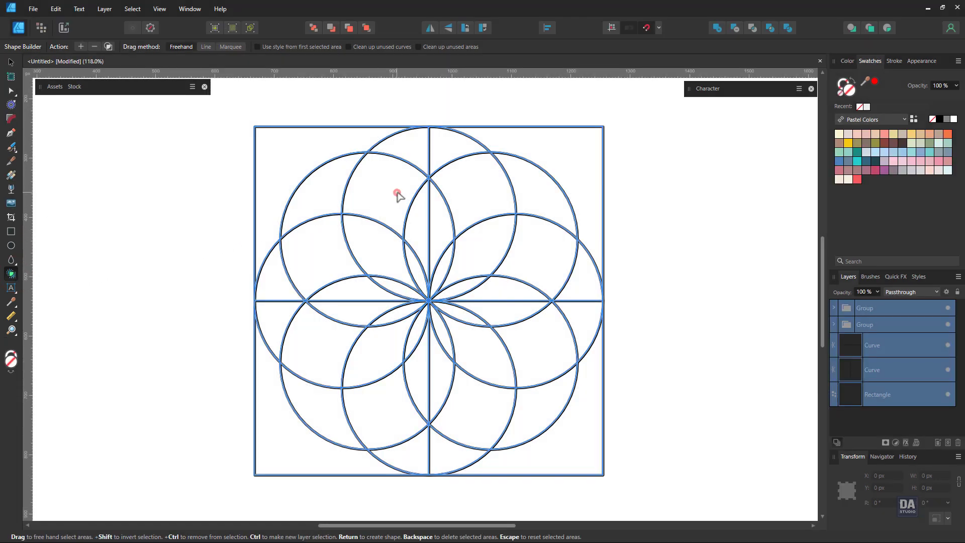
pyautogui.click(326, 252)
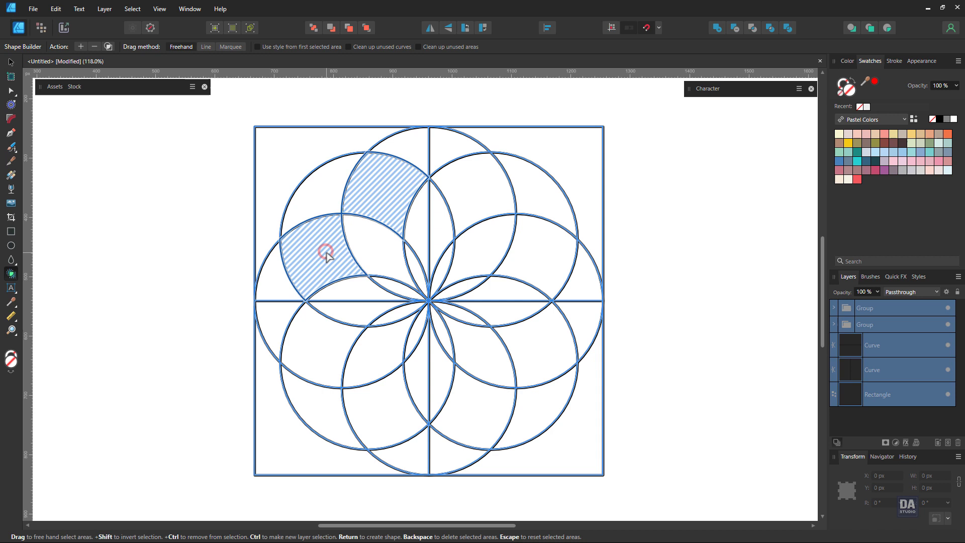
pyautogui.click(321, 355)
pyautogui.click(380, 420)
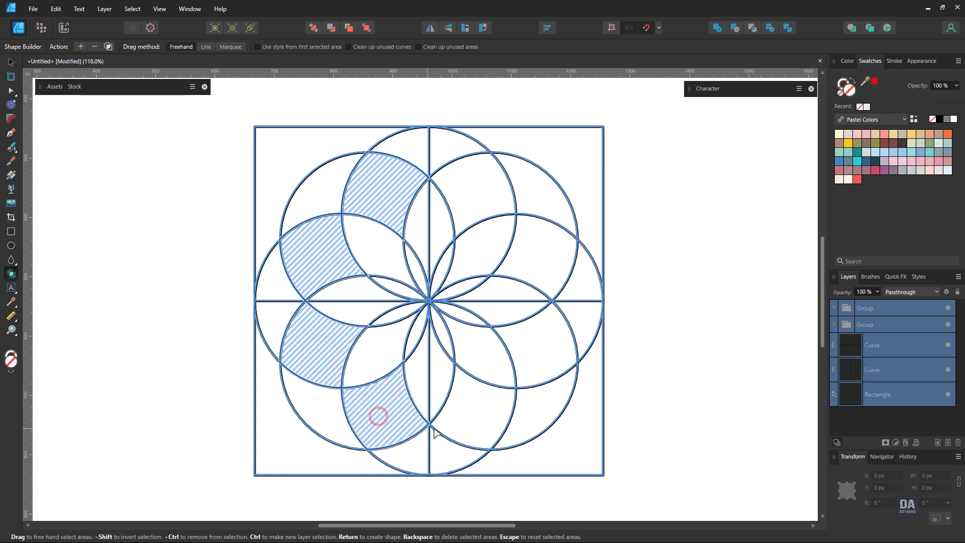
pyautogui.click(471, 417)
pyautogui.click(536, 335)
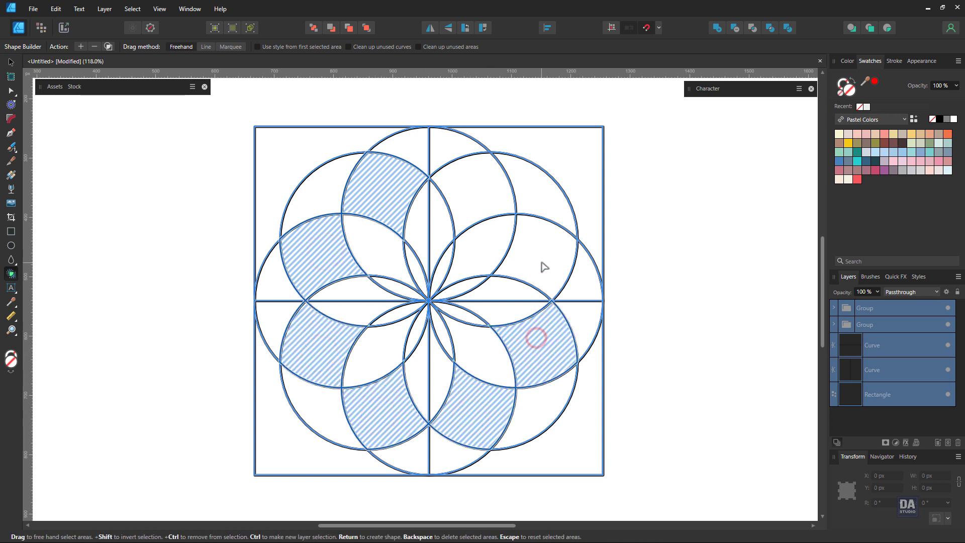
pyautogui.click(541, 261)
pyautogui.click(490, 193)
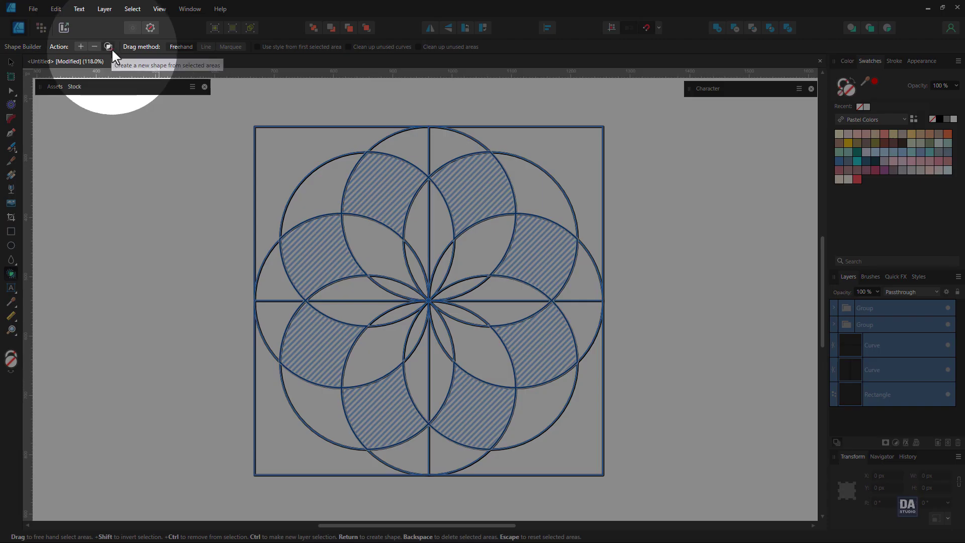
pyautogui.click(109, 46)
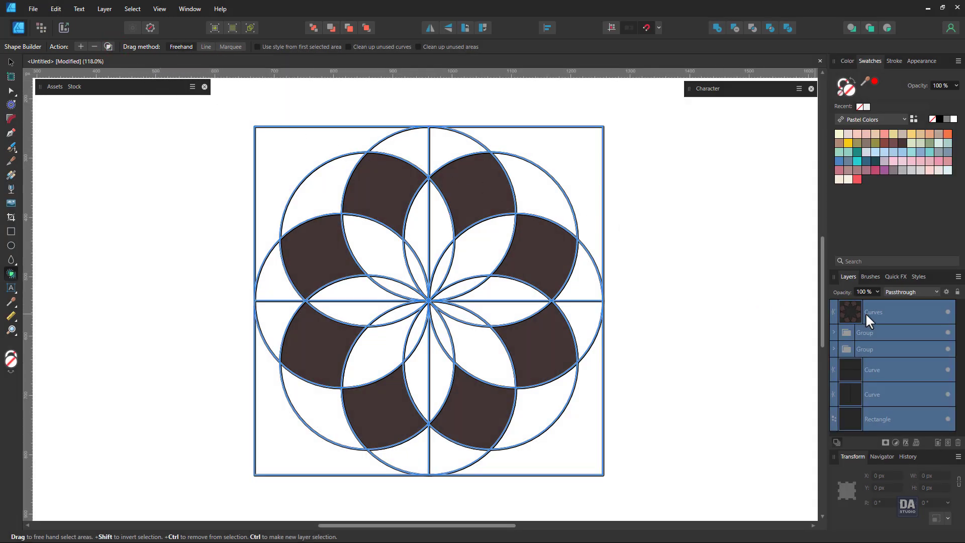
# - Exclude the outer petal shape from the selection and build a new shape from the eight pointed inner petal areas
pyautogui.keyDown('ctrl'); pyautogui.click(888, 315); pyautogui.keyUp('ctrl')
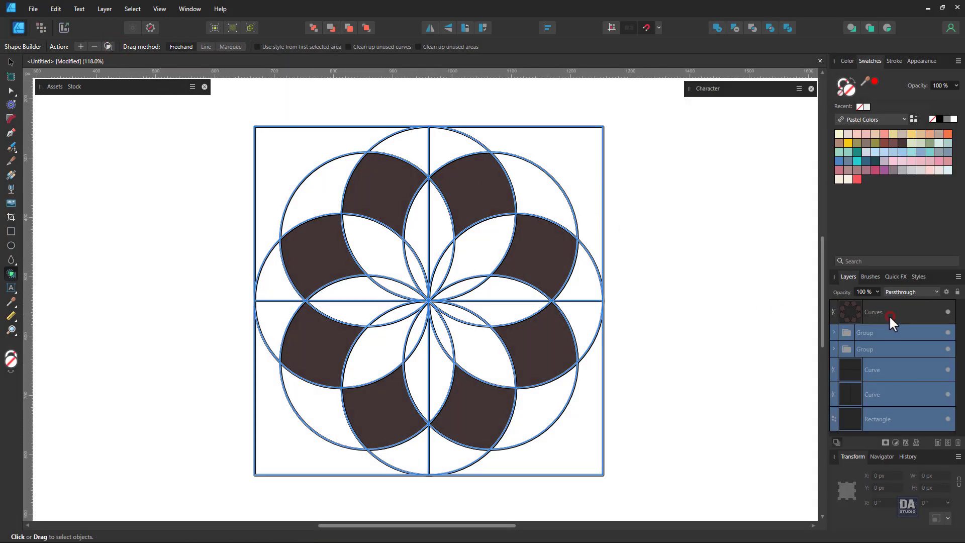
pyautogui.click(483, 244)
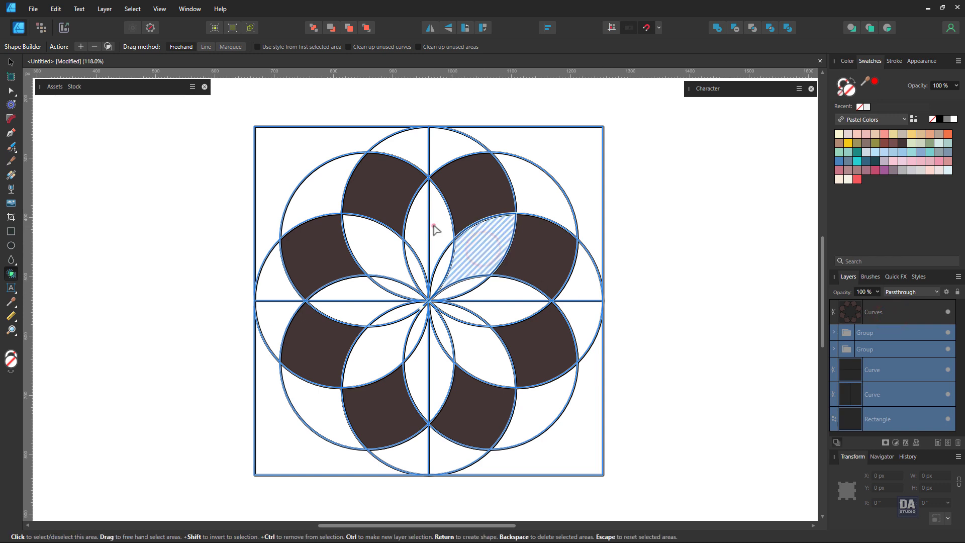
pyautogui.click(433, 225)
pyautogui.click(423, 220)
pyautogui.click(377, 254)
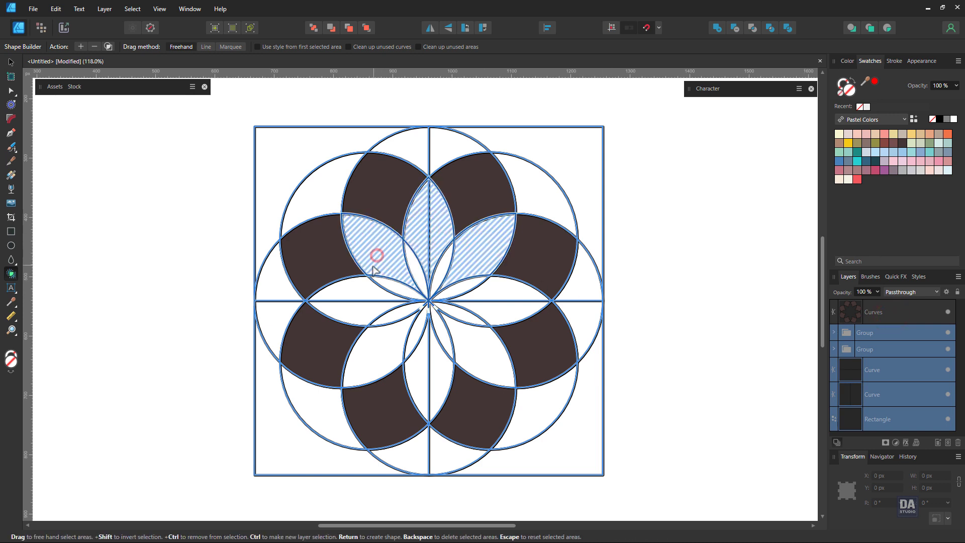
pyautogui.click(358, 297)
pyautogui.click(381, 356)
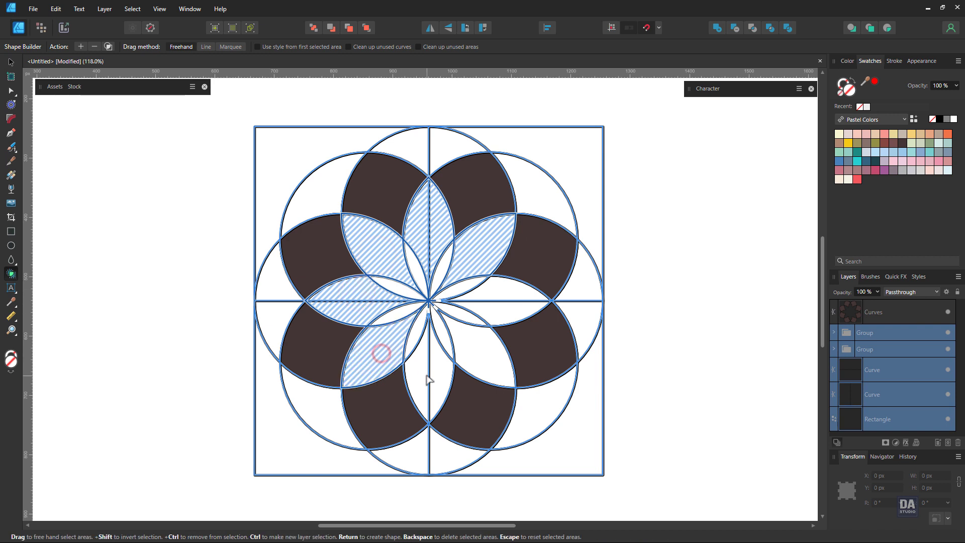
pyautogui.moveTo(417, 376); pyautogui.dragTo(440, 382)
pyautogui.click(493, 352)
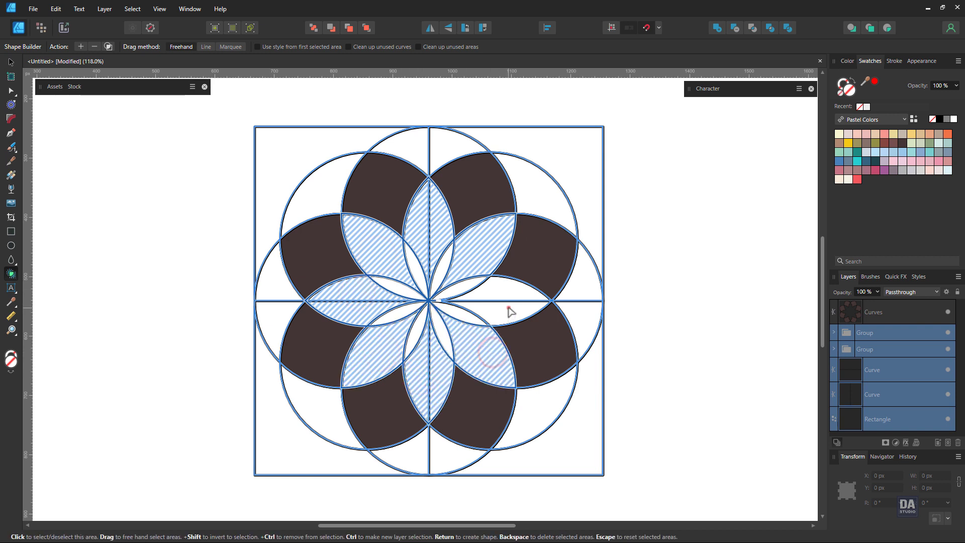
pyautogui.click(508, 307)
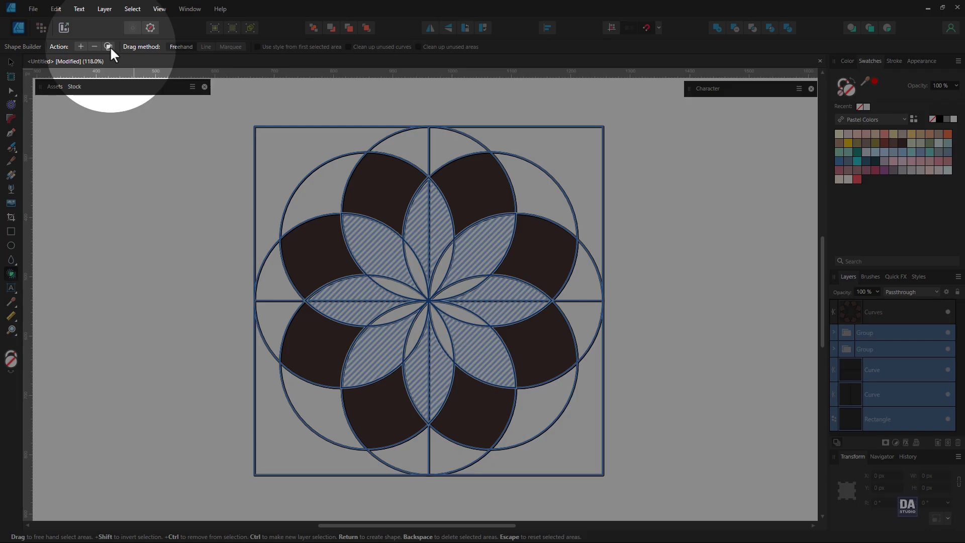
pyautogui.click(109, 46)
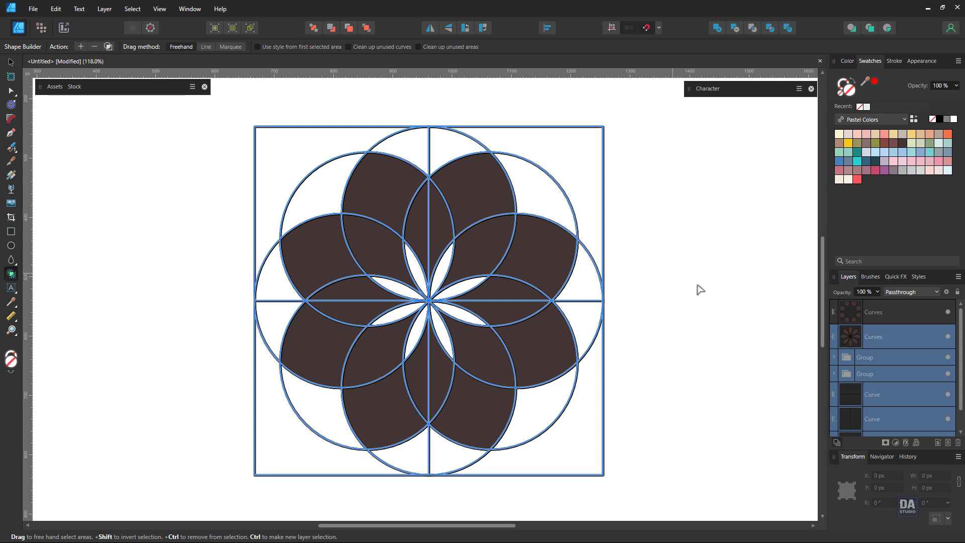
# - Fill the inner petal shape with the brownish red swatch from the Pastel Colors palette
pyautogui.click(888, 331)
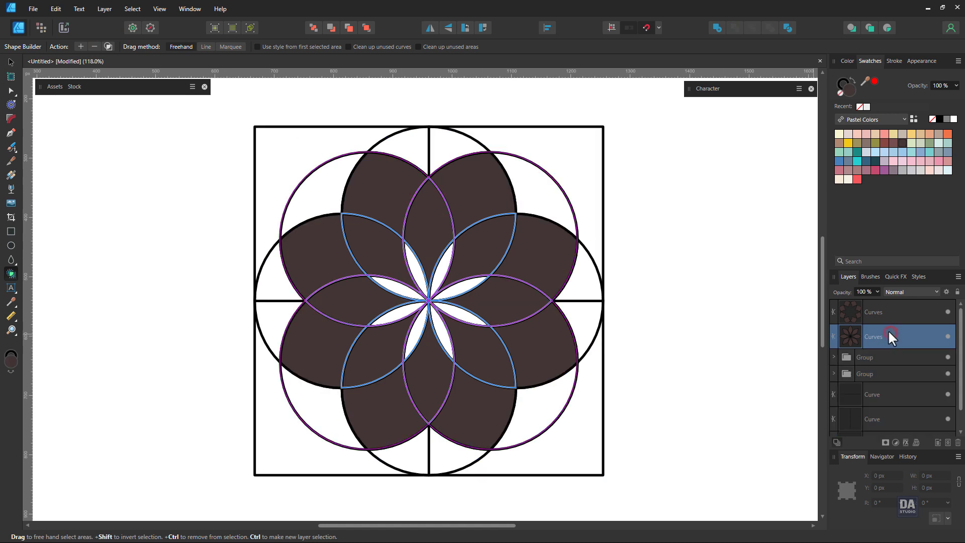
pyautogui.click(886, 143)
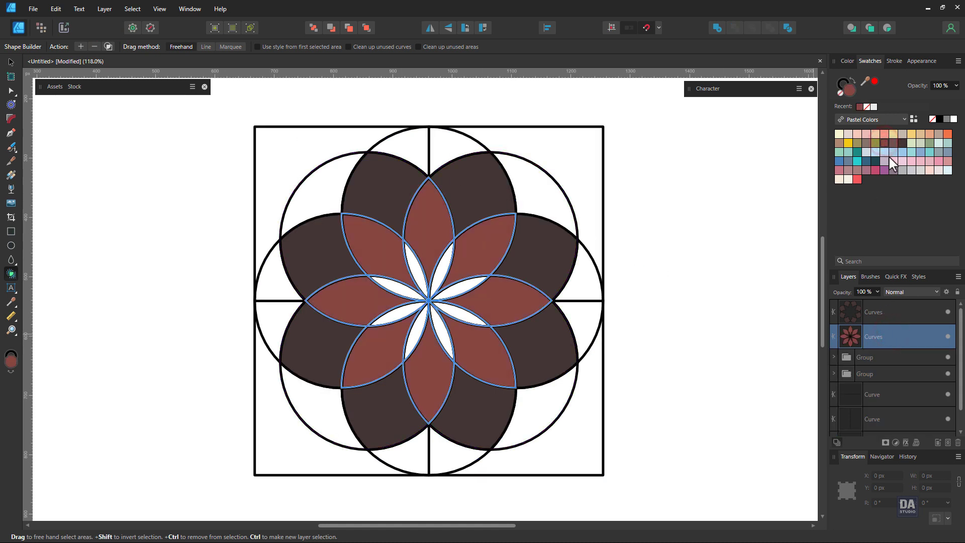
# - With both circle groups, the two center lines and the square selected, build a new shape from the eight narrow white slivers around the center
pyautogui.click(894, 357)
pyautogui.keyDown('shift'); pyautogui.click(889, 420); pyautogui.keyUp('shift')
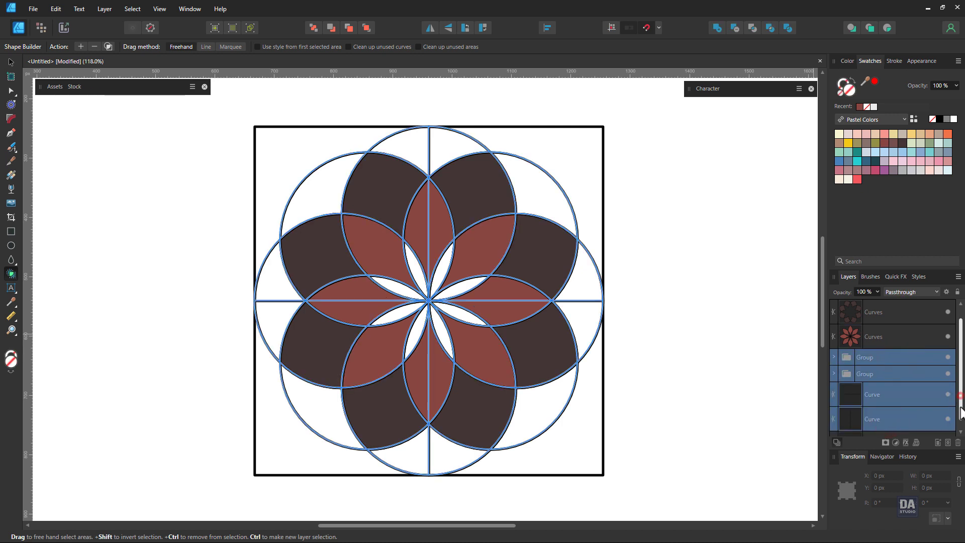
pyautogui.scroll(-1, 951, 393)
pyautogui.keyDown('shift'); pyautogui.click(915, 419); pyautogui.keyUp('shift')
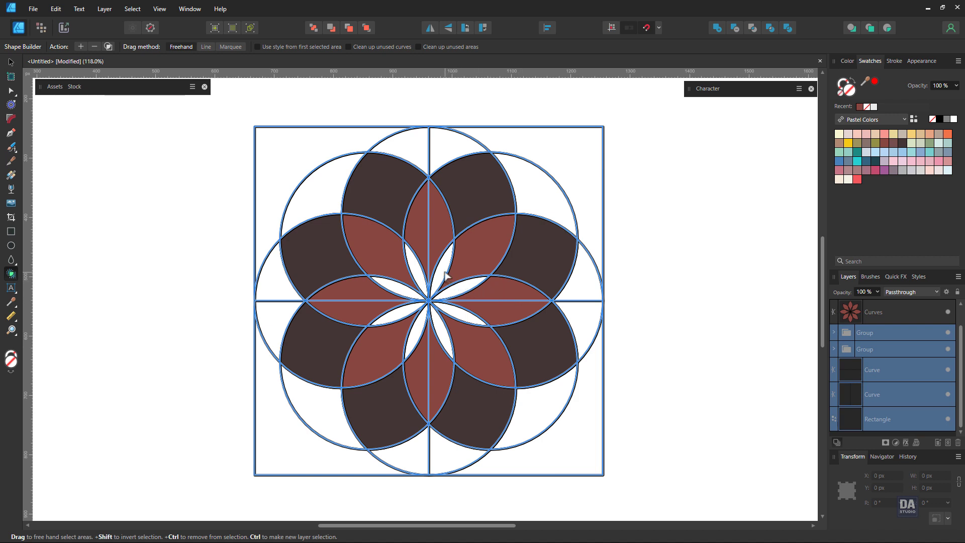
pyautogui.moveTo(445, 275)
pyautogui.mouseDown()
pyautogui.moveTo(420, 272)
pyautogui.moveTo(403, 288)
pyautogui.moveTo(409, 317)
pyautogui.moveTo(444, 332)
pyautogui.moveTo(458, 314)
pyautogui.moveTo(458, 289)
pyautogui.mouseUp()
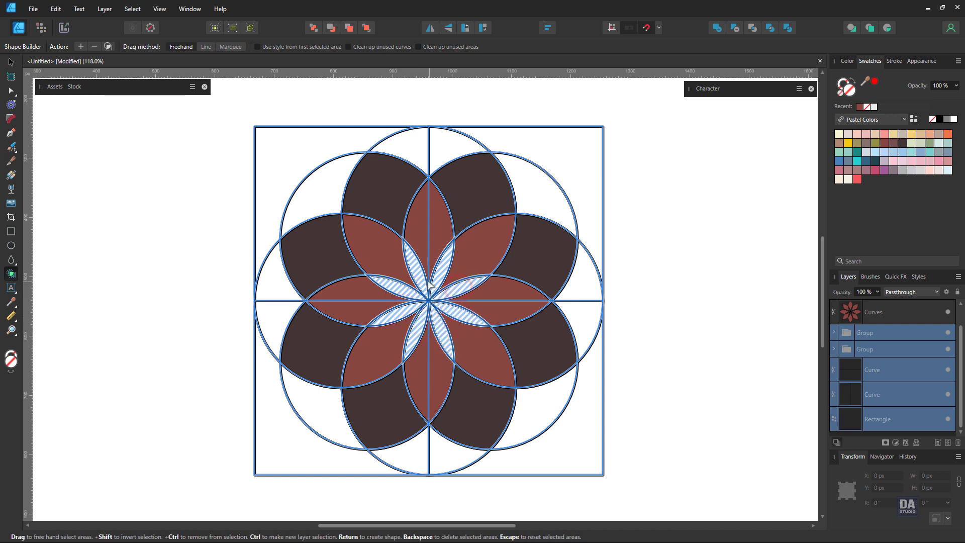
pyautogui.click(109, 46)
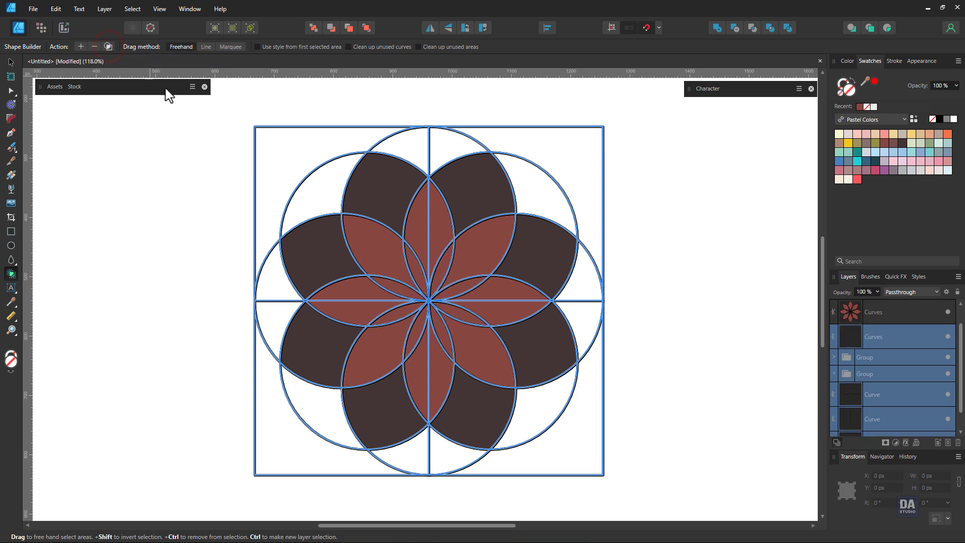
# - Fill the central sliver shape with the muted brown swatch (76504F) from the Pastel Colors palette
pyautogui.click(882, 337)
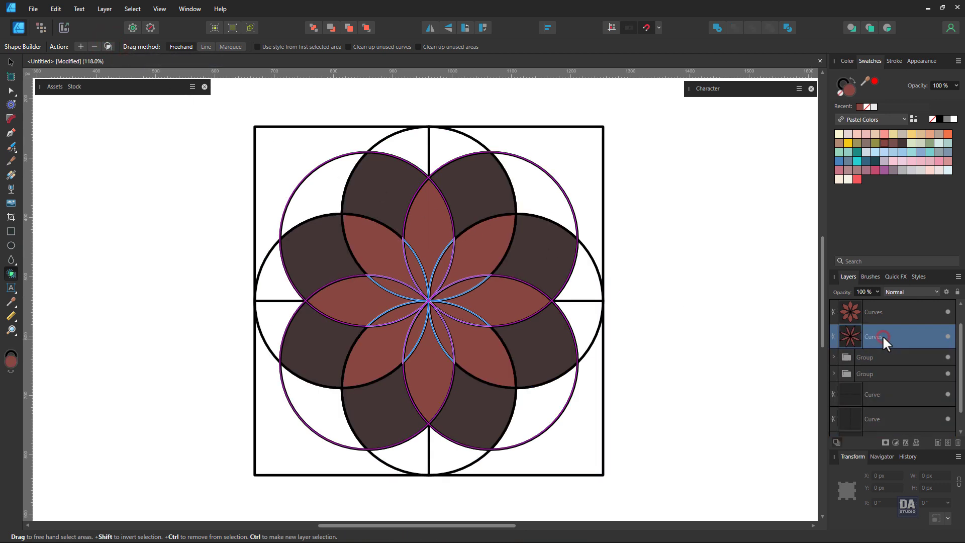
pyautogui.click(892, 144)
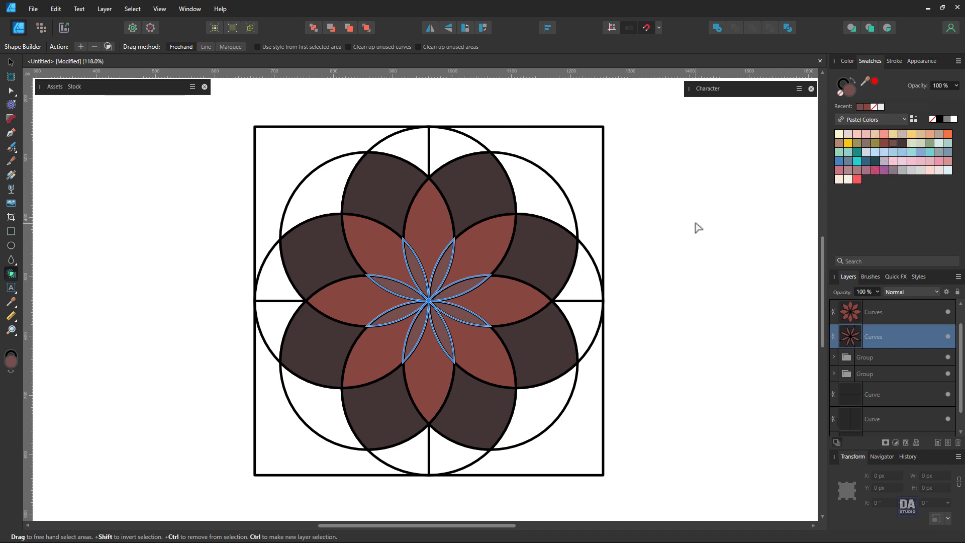
pyautogui.press('v')
pyautogui.click(653, 273)
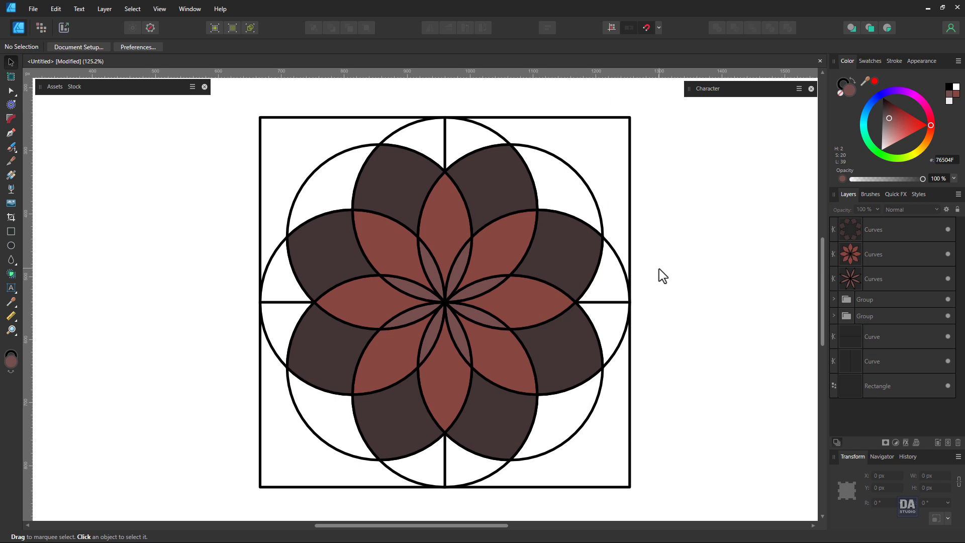
pyautogui.click(659, 269)
# - Draw a straight Pen line from the upper-left outer petal tip to the flower's center, then extend its end to the opposite lower-right petal tip
pyautogui.moveTo(503, 310); pyautogui.dragTo(532, 315)
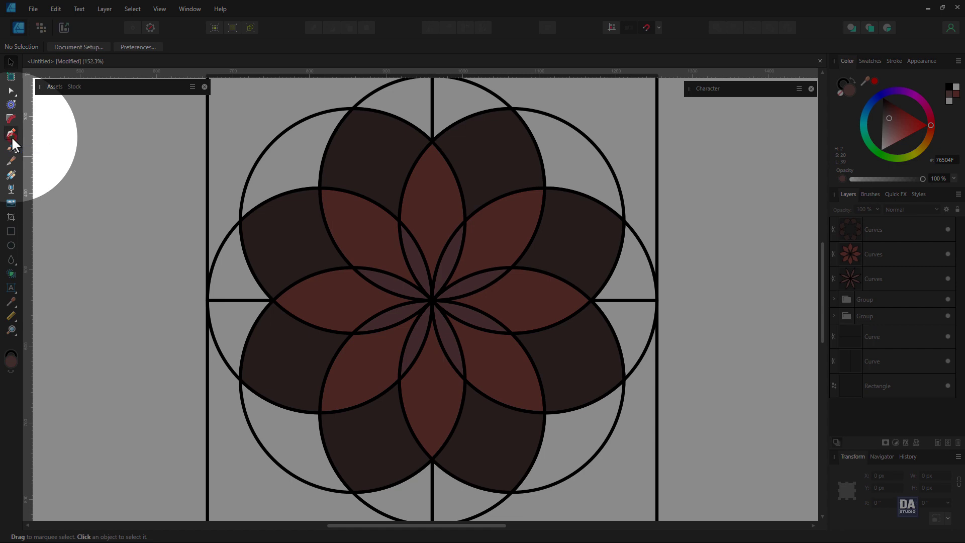
pyautogui.click(11, 139)
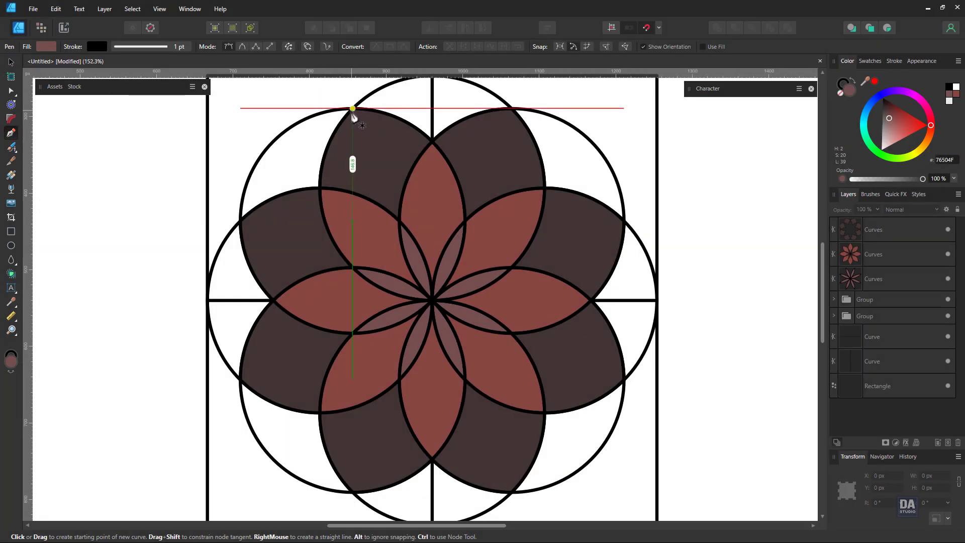
pyautogui.click(353, 109)
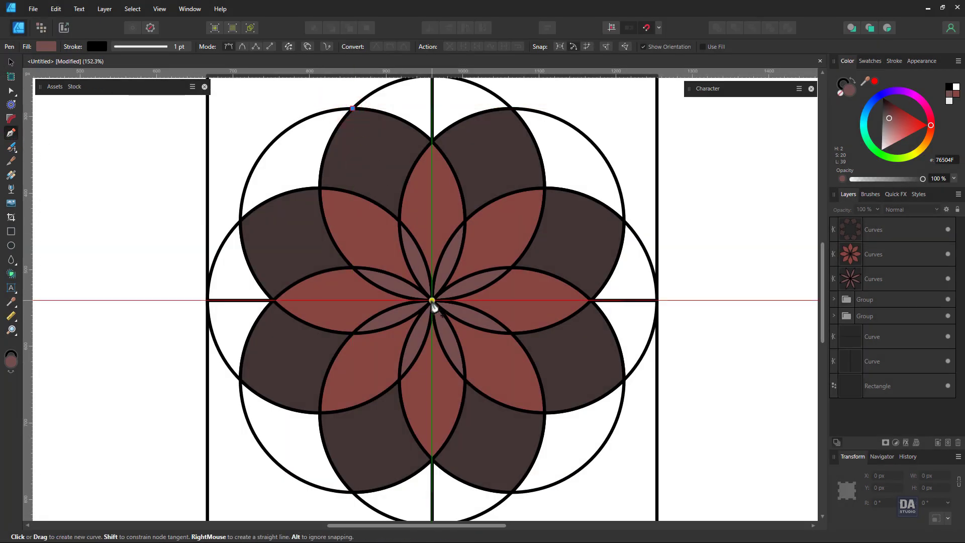
pyautogui.click(432, 300)
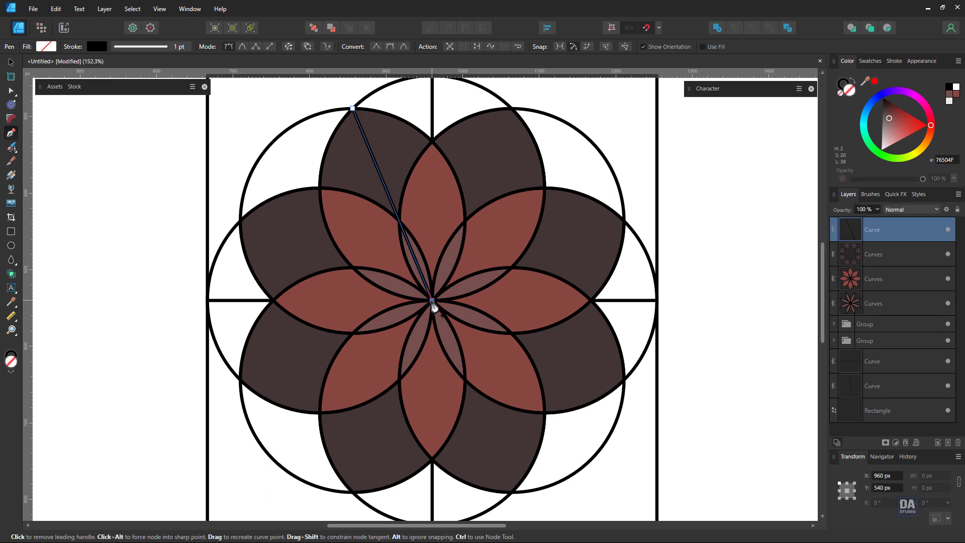
pyautogui.press('a')
pyautogui.moveTo(432, 300); pyautogui.dragTo(515, 490)
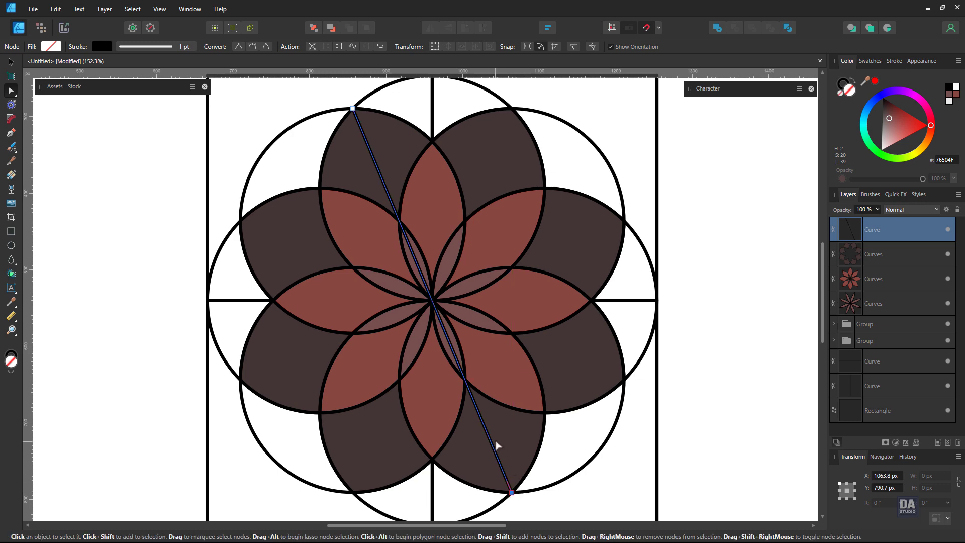
# - Duplicate the diagonal line and set the copy's rotation to -112.5° about its center
pyautogui.rightClick(882, 232)
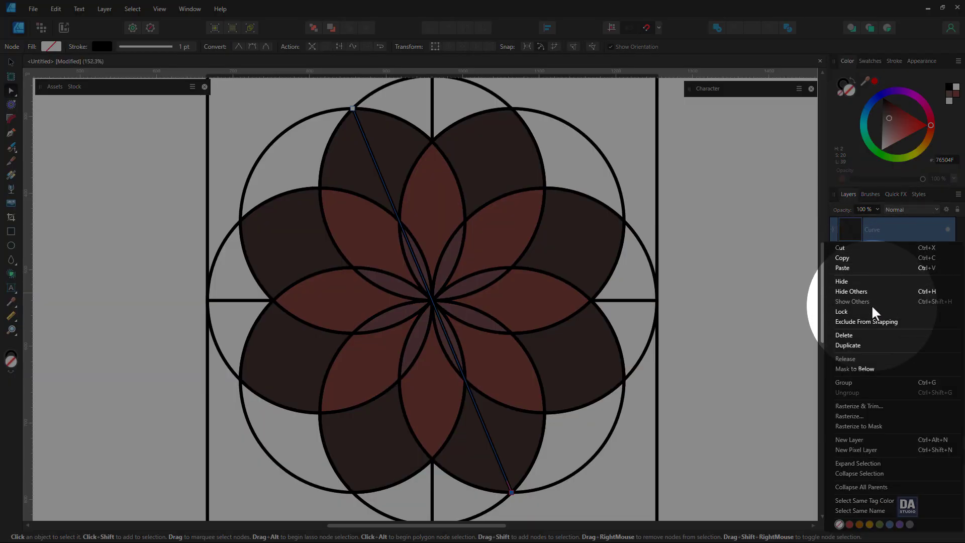
pyautogui.click(865, 343)
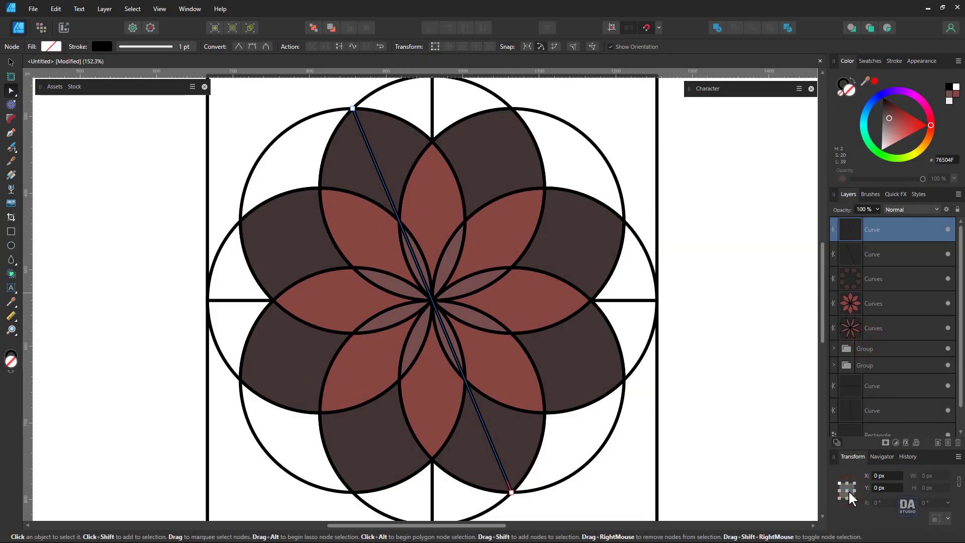
pyautogui.press('v')
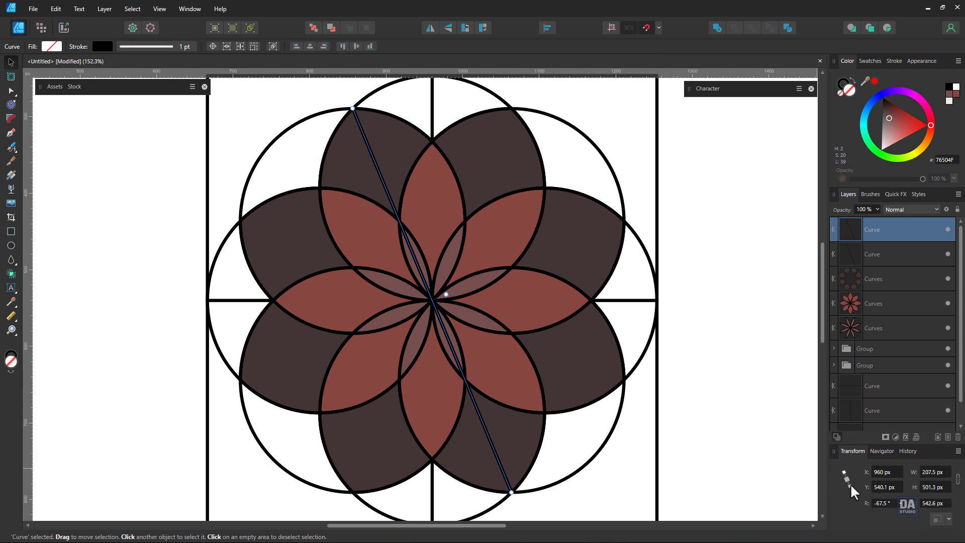
pyautogui.click(887, 504)
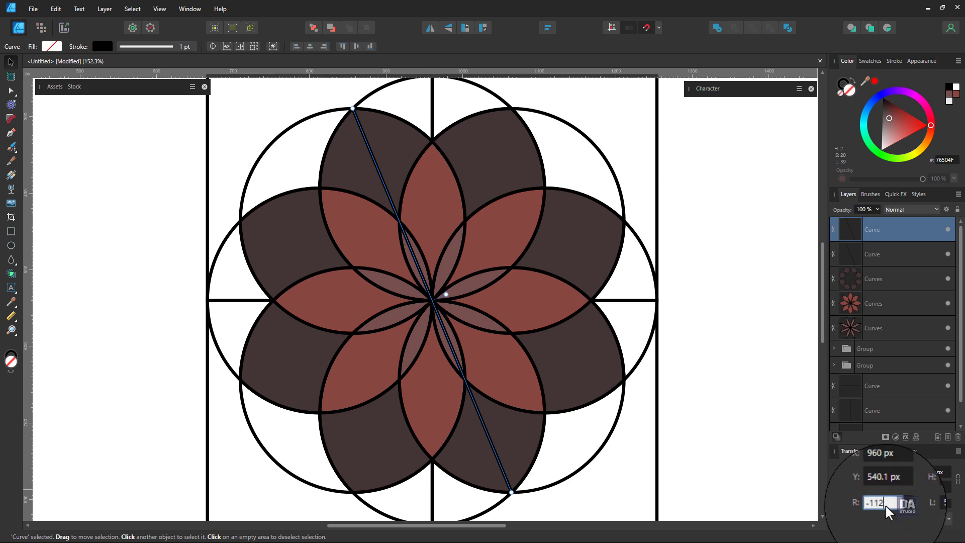
pyautogui.press('Return')
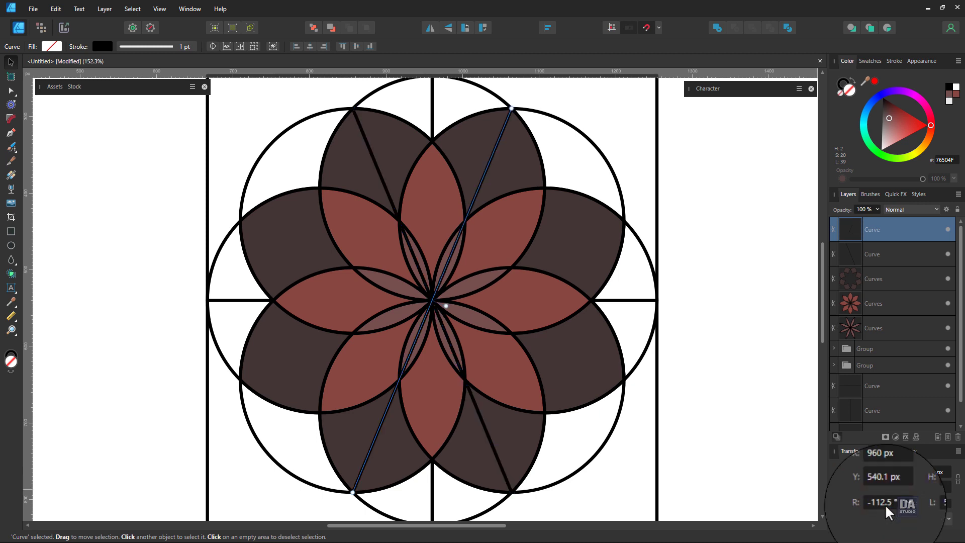
# - Duplicate the rotated line twice more, repeating the same rotation so the lines also split the remaining outer petals
pyautogui.rightClick(886, 238)
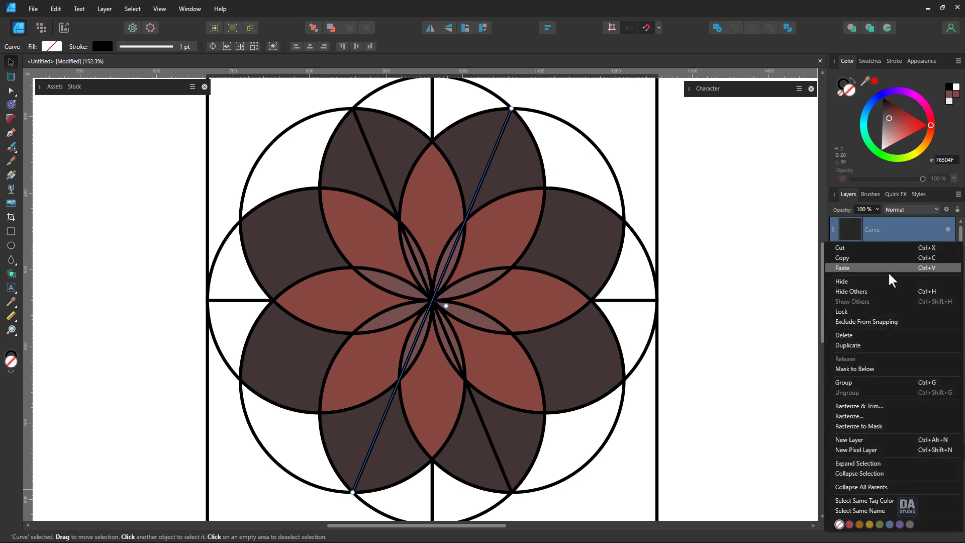
pyautogui.click(880, 344)
pyautogui.rightClick(879, 231)
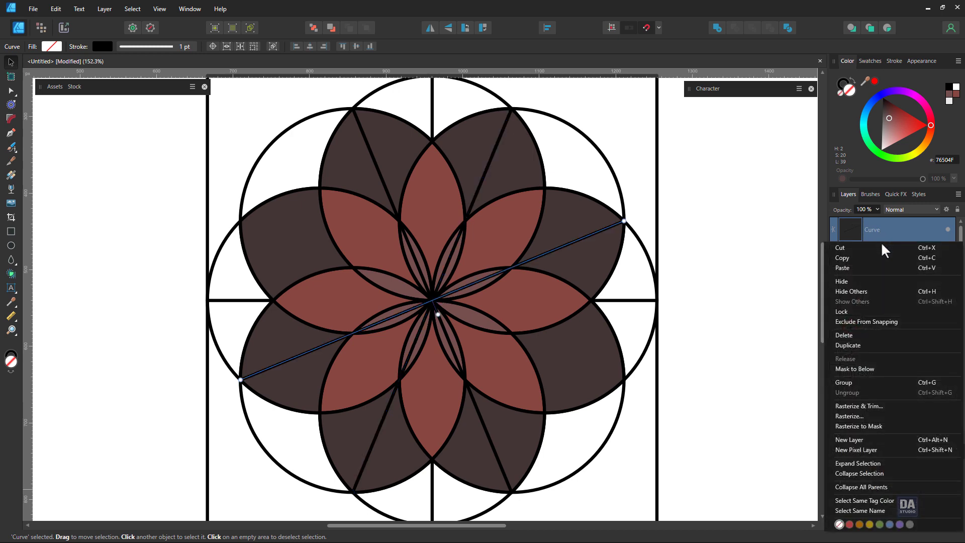
pyautogui.click(881, 342)
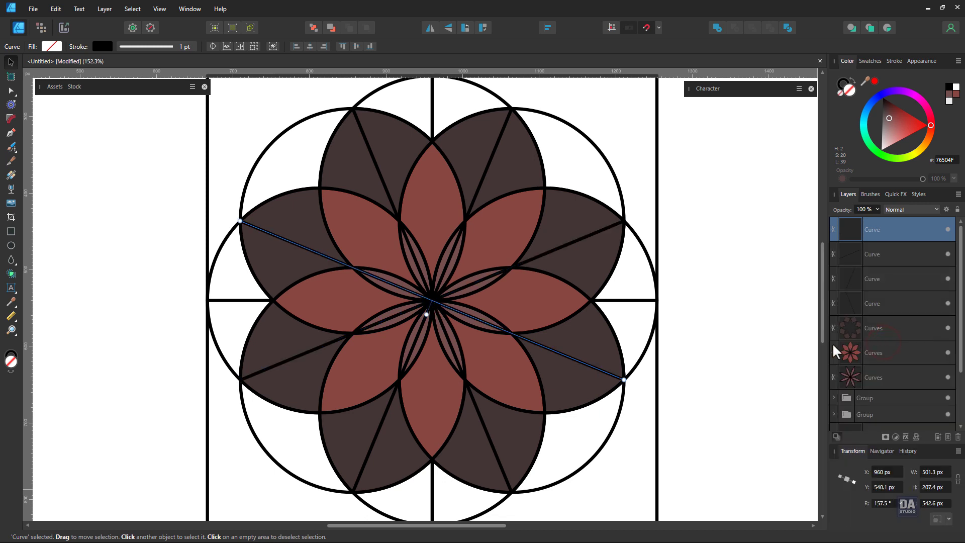
# - With all objects selected, use the Shape Builder to create a new shape from one half of each of the eight outer petals
pyautogui.moveTo(726, 336); pyautogui.dragTo(701, 332)
pyautogui.moveTo(232, 86); pyautogui.dragTo(672, 515)
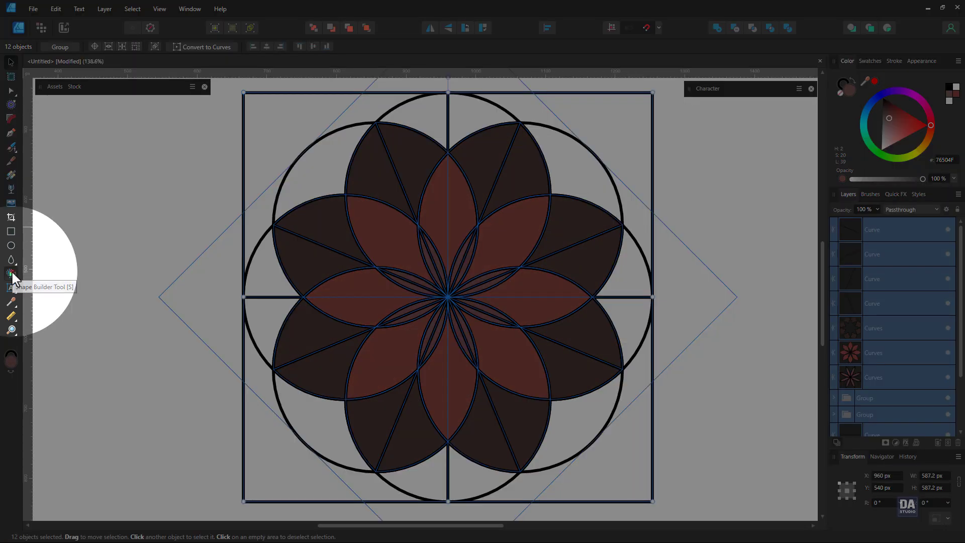
pyautogui.click(11, 274)
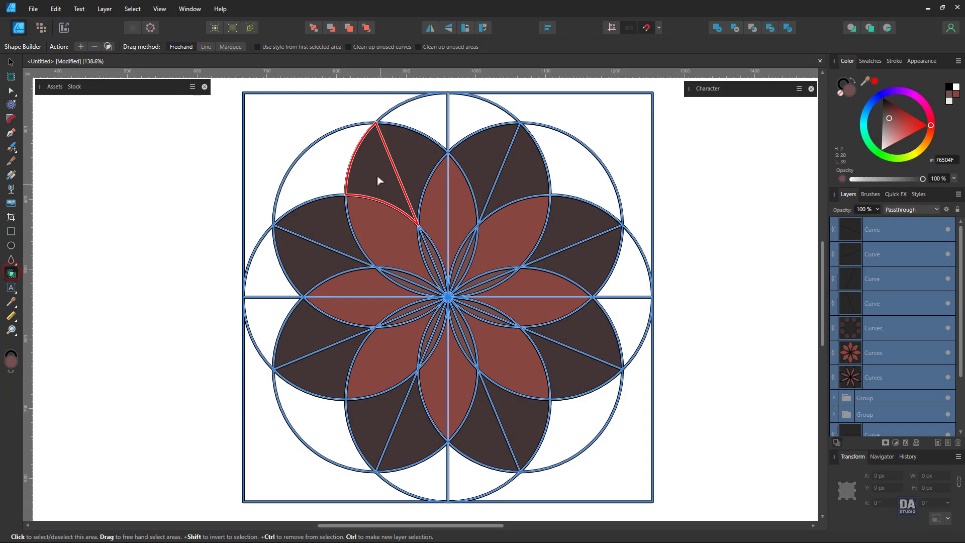
pyautogui.click(407, 161)
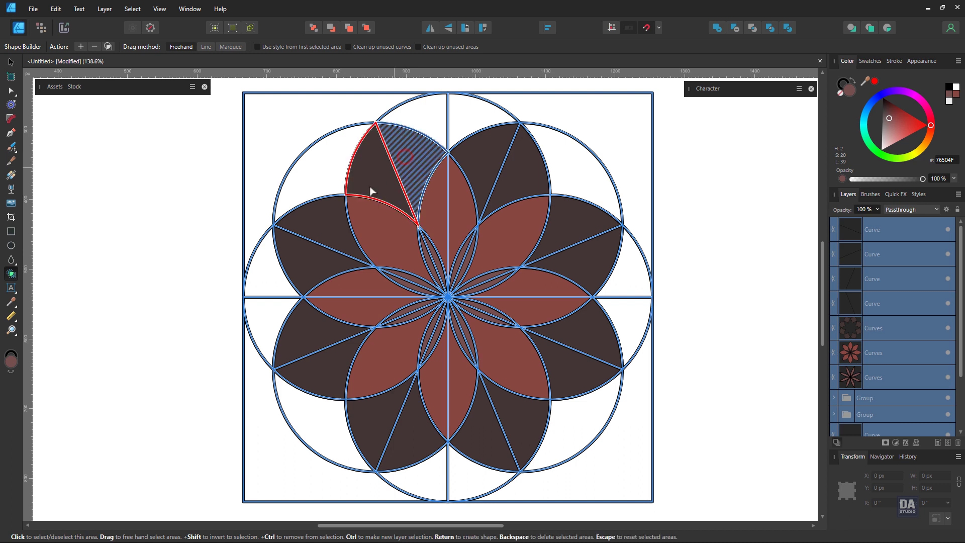
pyautogui.click(337, 228)
pyautogui.click(374, 405)
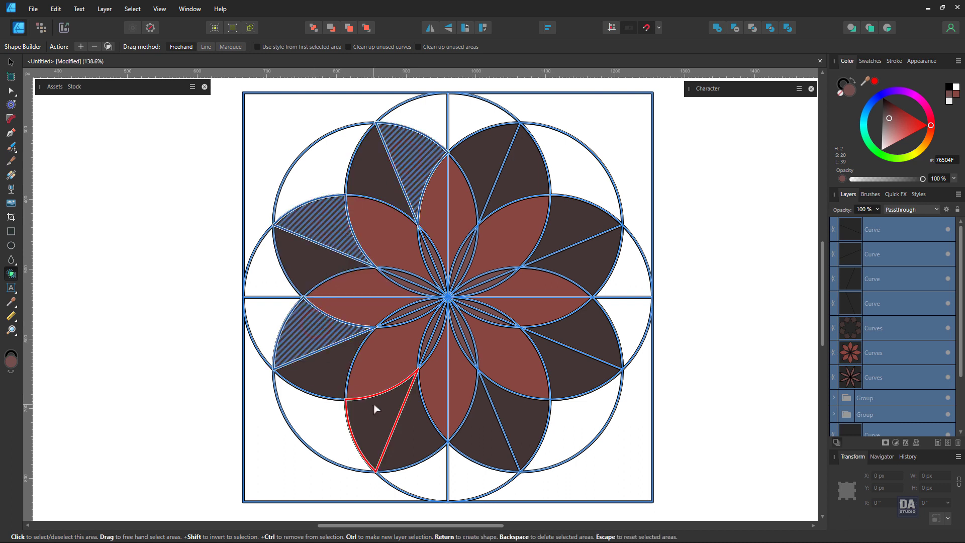
pyautogui.click(476, 435)
pyautogui.click(591, 356)
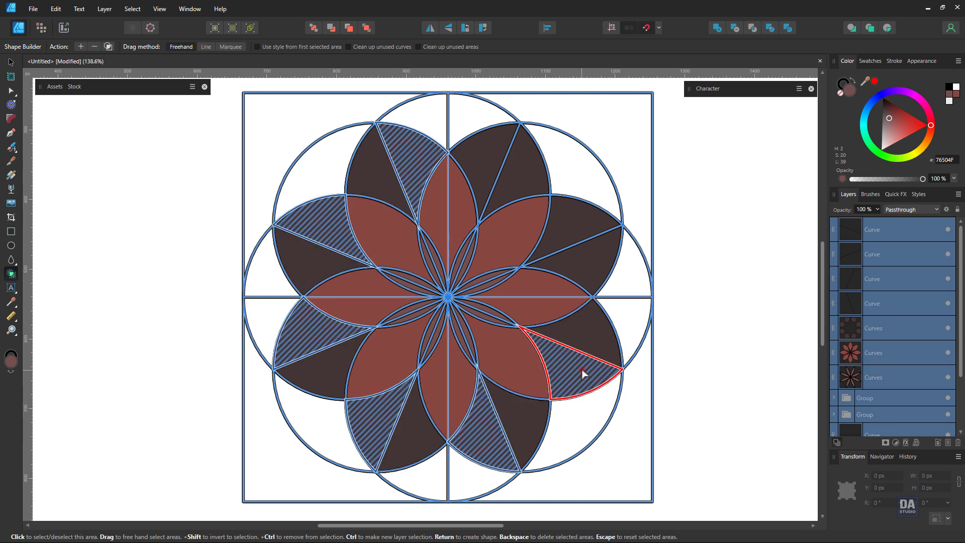
pyautogui.click(596, 262)
pyautogui.click(535, 179)
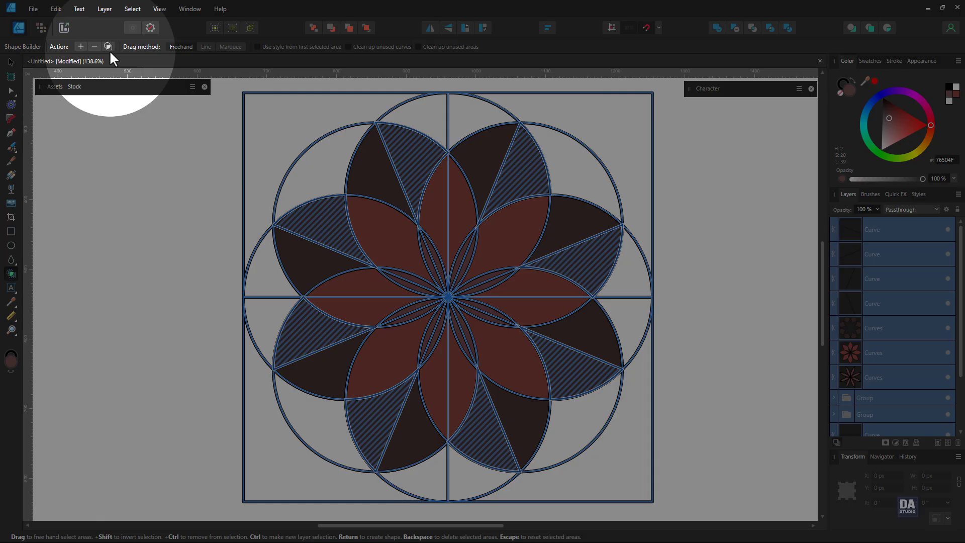
pyautogui.click(109, 47)
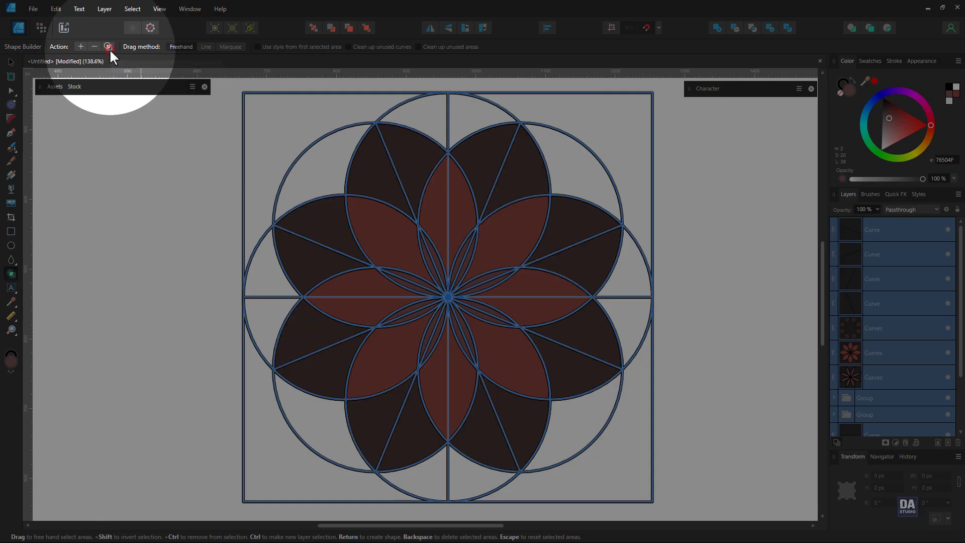
pyautogui.click(11, 62)
pyautogui.click(148, 212)
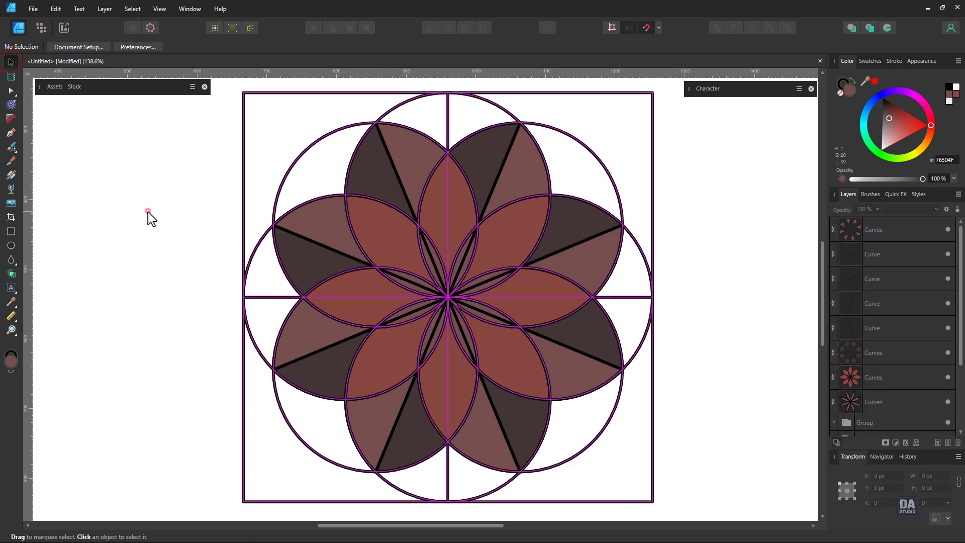
# - Group the four diagonal lines that cross the flower
pyautogui.click(886, 254)
pyautogui.keyDown('shift'); pyautogui.click(882, 329); pyautogui.keyUp('shift')
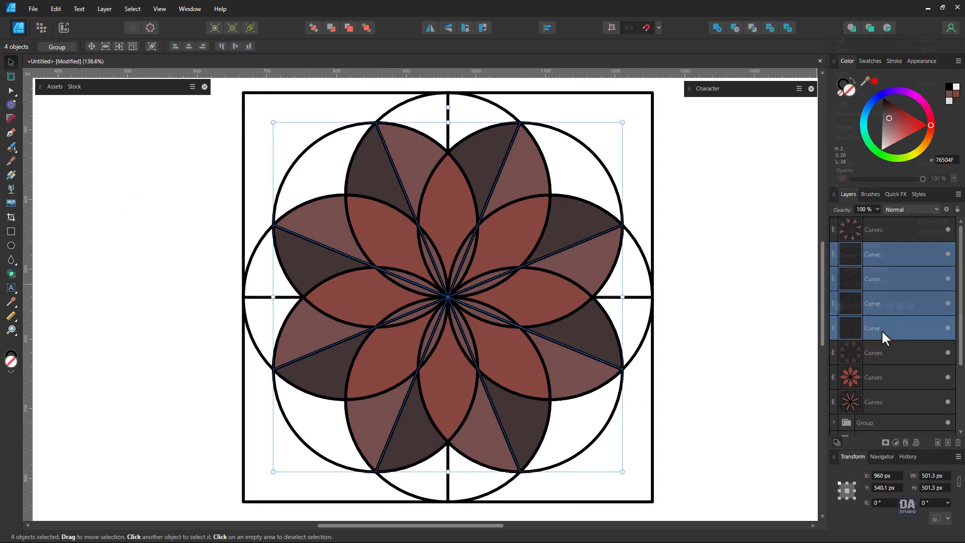
pyautogui.rightClick(881, 330)
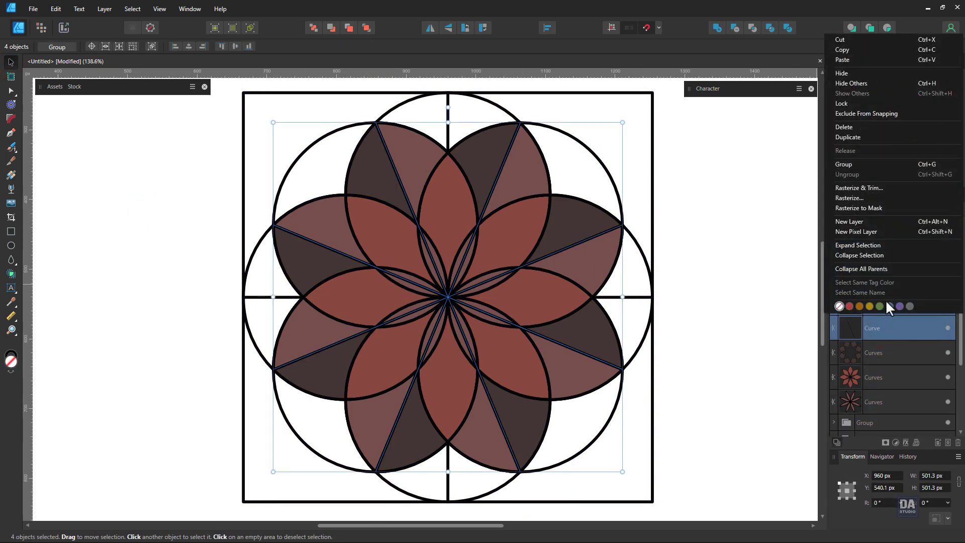
pyautogui.click(864, 159)
# - Hide the group of diagonal lines and move it below the filled petal shapes in the layer stack
pyautogui.click(761, 261)
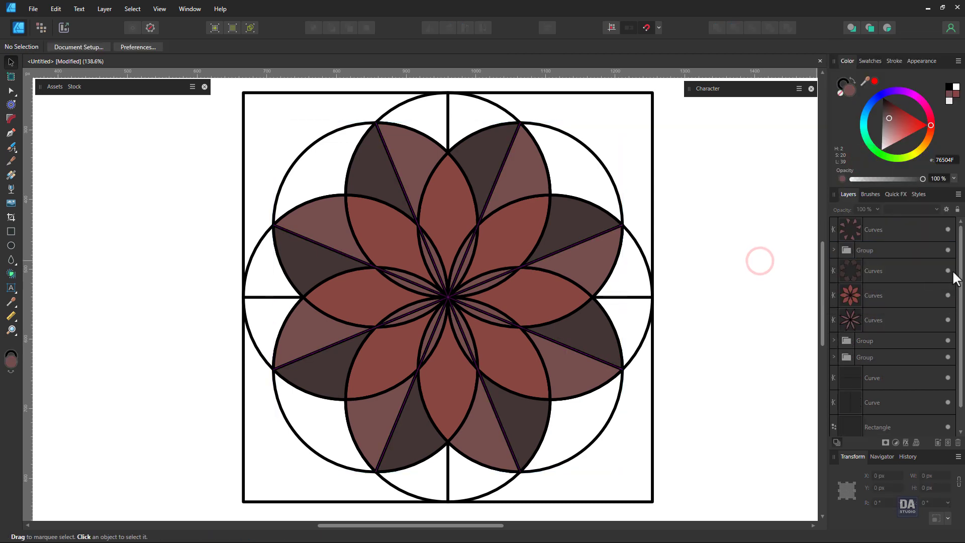
pyautogui.click(949, 250)
pyautogui.moveTo(900, 251); pyautogui.dragTo(891, 332)
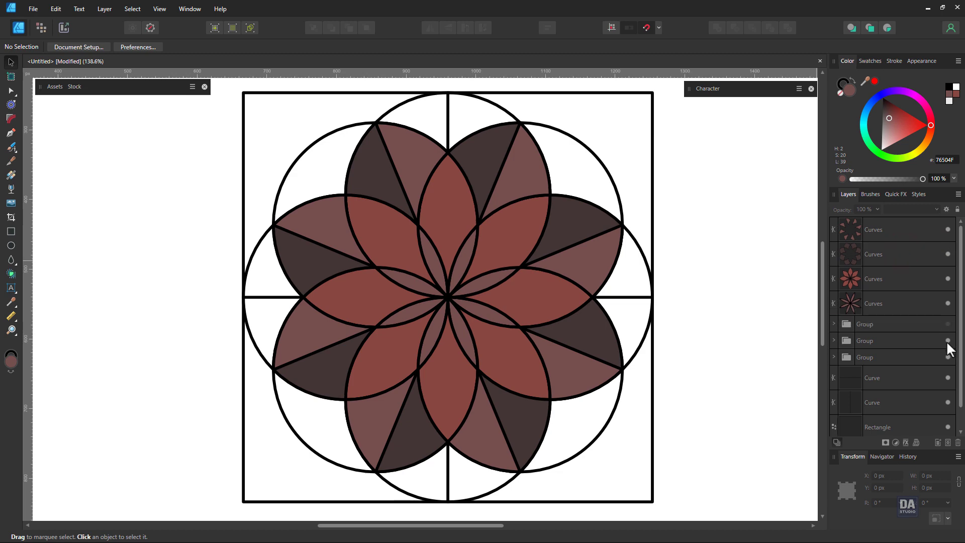
# - Draw a tear shape about 42 by 67 px centred on the vertical line above the top petal, with a 57% curve
pyautogui.moveTo(741, 327)
pyautogui.mouseDown()
pyautogui.moveTo(590, 308)
pyautogui.moveTo(609, 308)
pyautogui.mouseUp()
pyautogui.scroll(3, 454, 170)
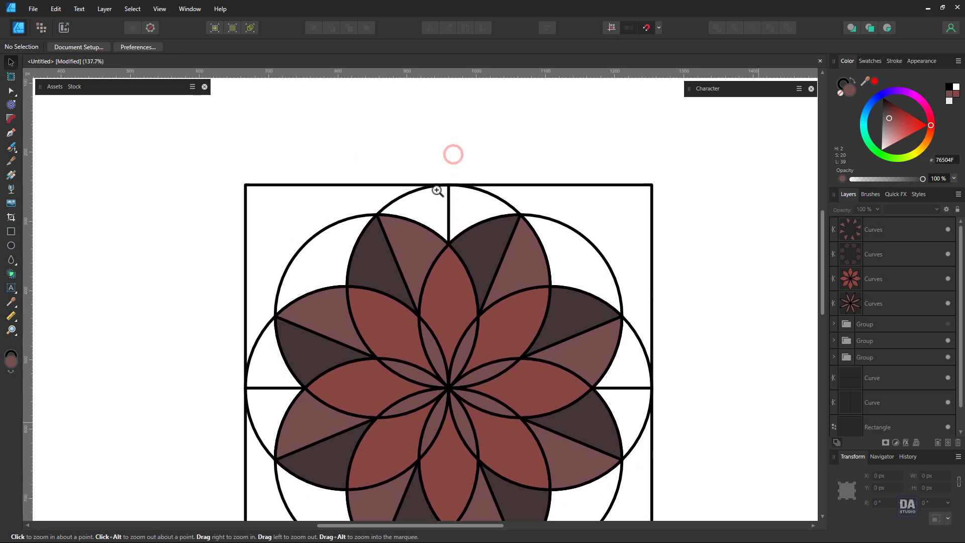
pyautogui.moveTo(437, 190); pyautogui.dragTo(646, 224)
pyautogui.hscroll(1, 586, 254)
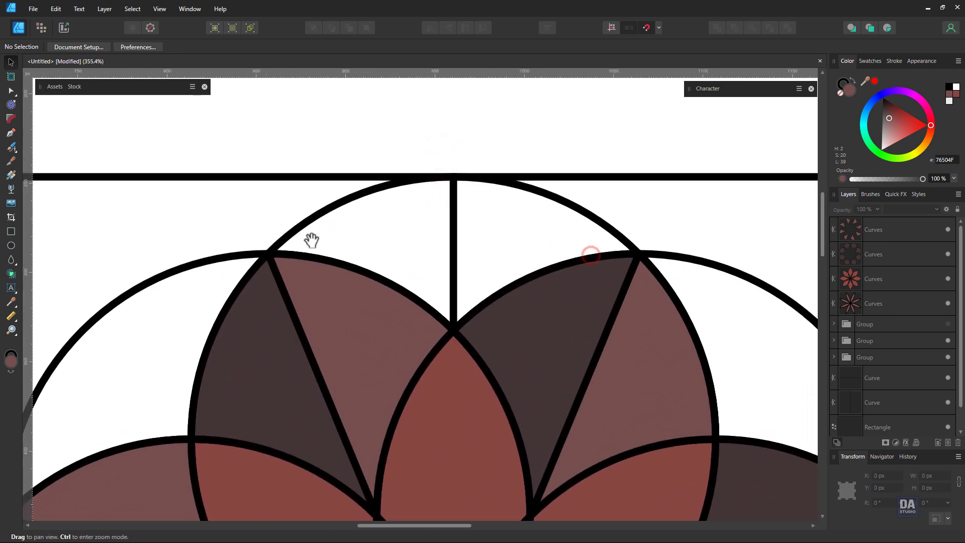
pyautogui.click(14, 260)
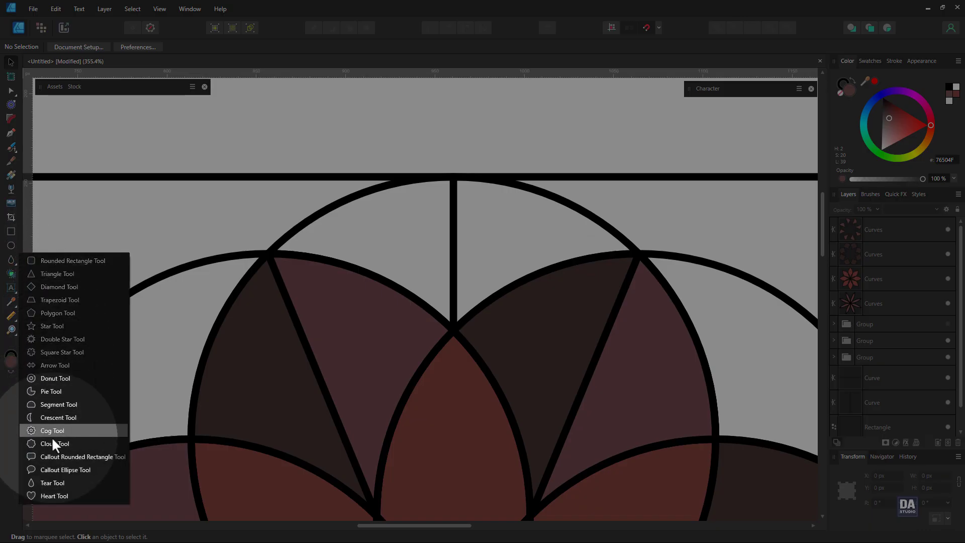
pyautogui.click(56, 481)
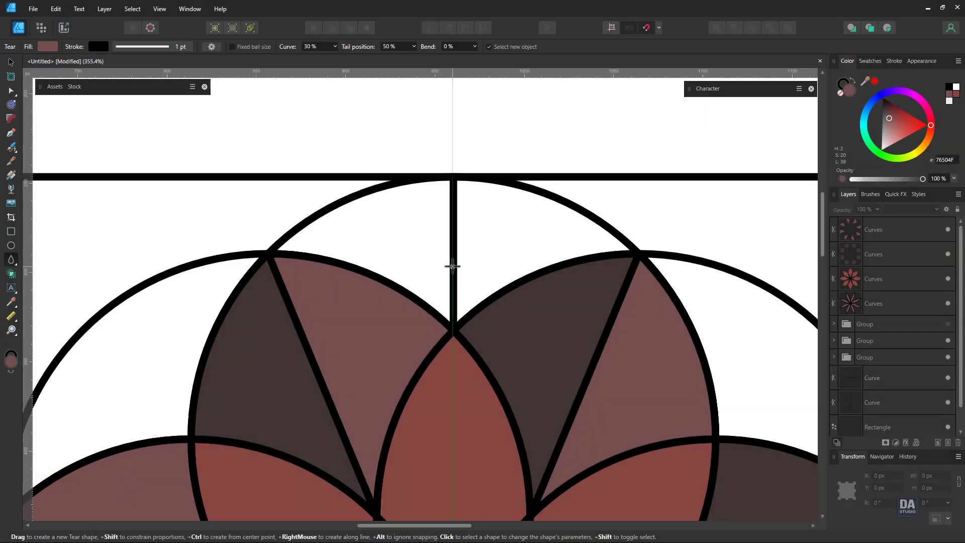
pyautogui.moveTo(452, 266); pyautogui.dragTo(491, 327)
pyautogui.moveTo(415, 265); pyautogui.dragTo(415, 241)
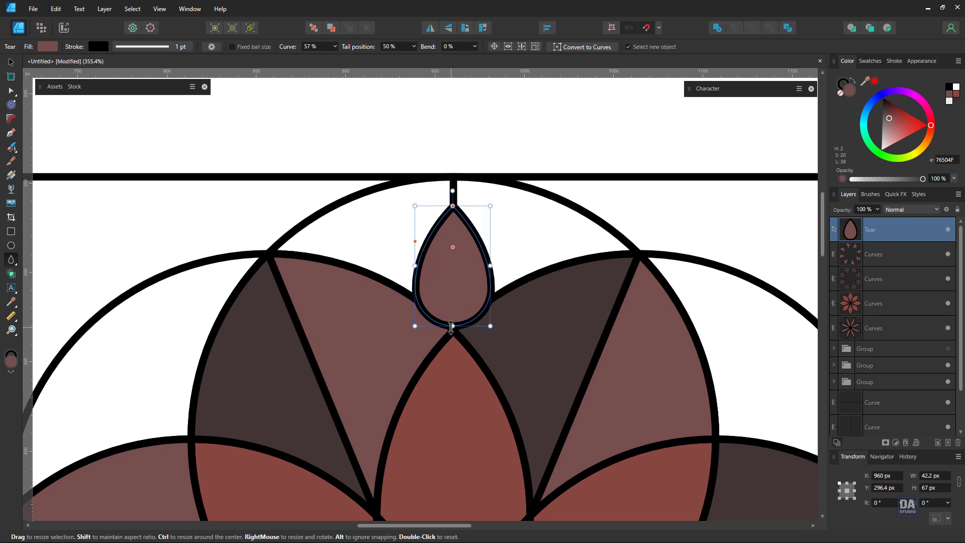
# - Refine the tear to about 48 by 71.5 px with a 51% curve, its round end meeting the top petal's tip
pyautogui.moveTo(452, 325); pyautogui.dragTo(453, 324)
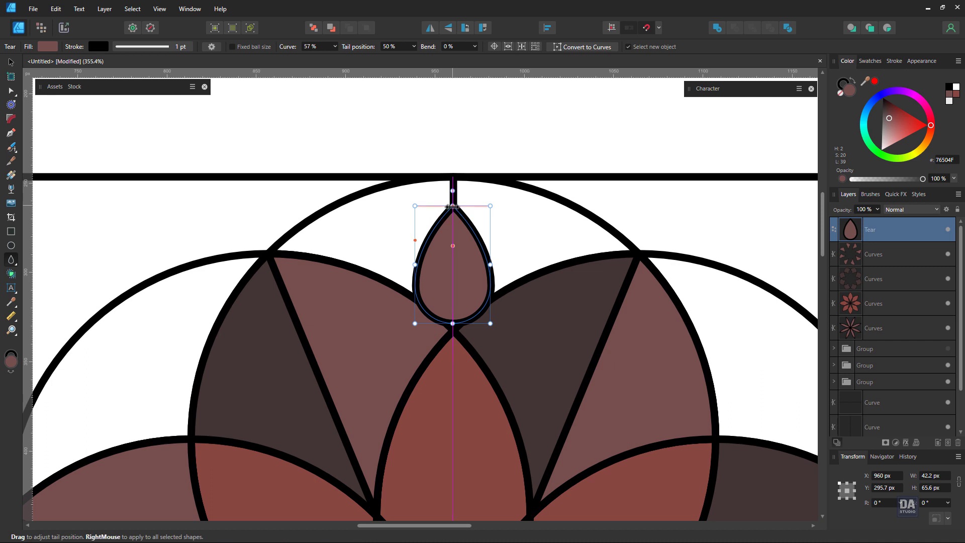
pyautogui.moveTo(452, 209); pyautogui.dragTo(453, 210)
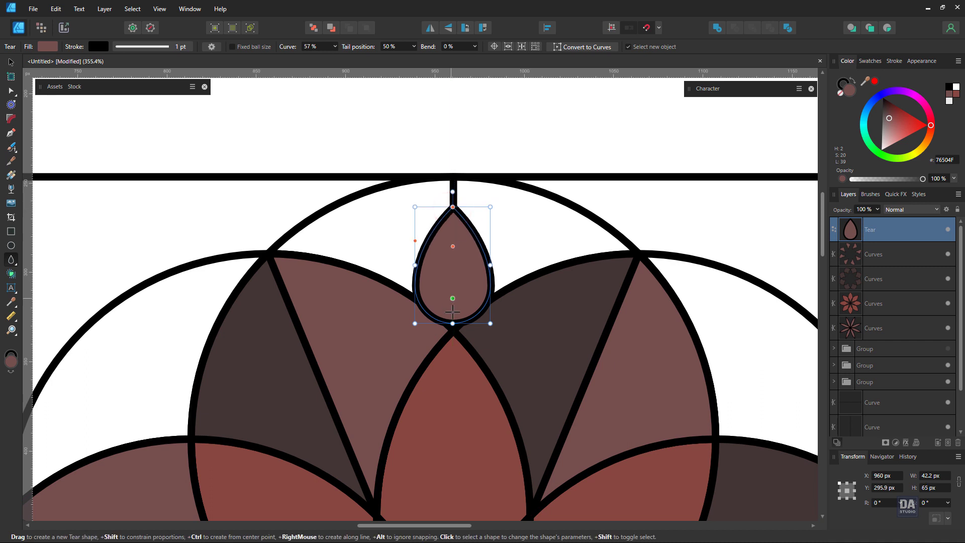
pyautogui.moveTo(452, 323); pyautogui.dragTo(453, 329)
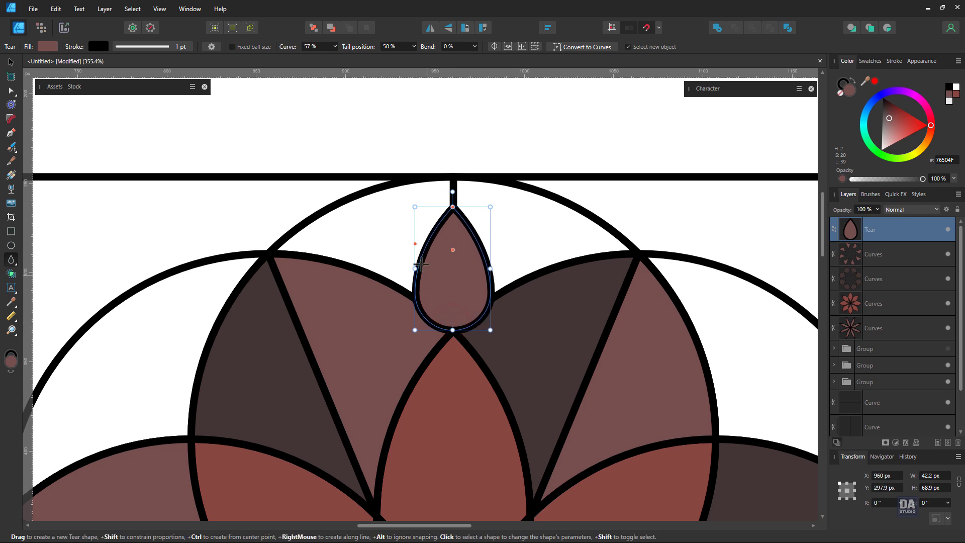
pyautogui.moveTo(414, 243); pyautogui.dragTo(414, 243)
pyautogui.moveTo(490, 269); pyautogui.dragTo(498, 270)
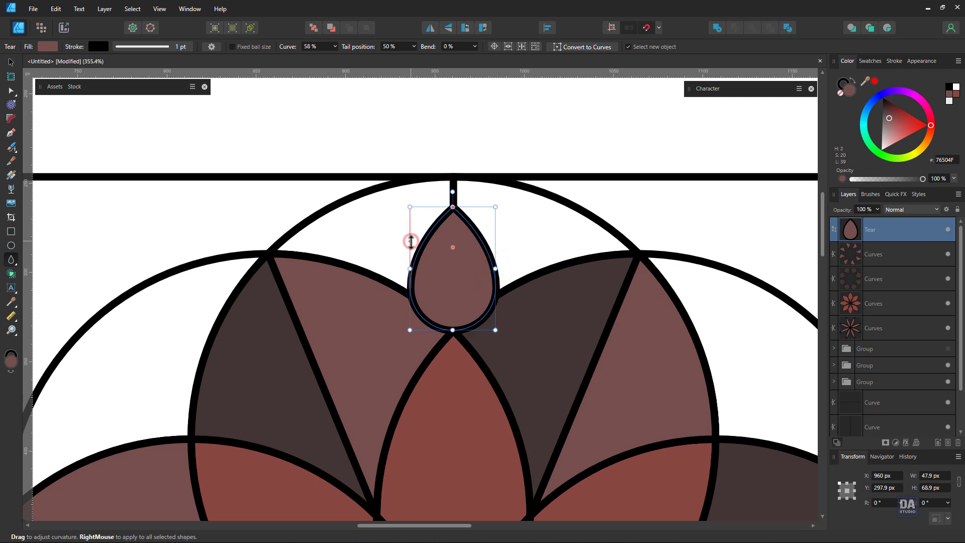
pyautogui.moveTo(411, 247); pyautogui.dragTo(411, 244)
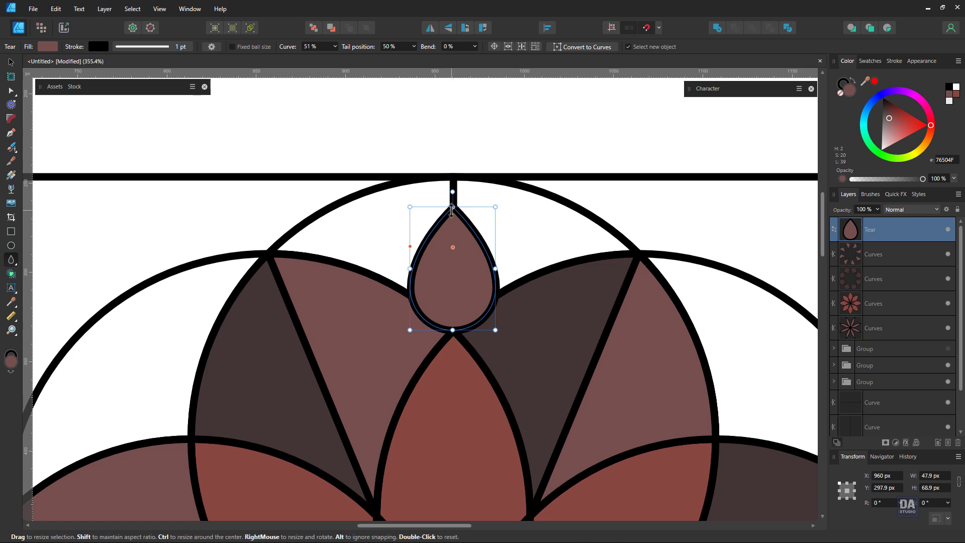
pyautogui.moveTo(451, 206); pyautogui.dragTo(452, 201)
# - Show the tear's transform origin and move it to the centre of the flower
pyautogui.scroll(-3, 445, 249)
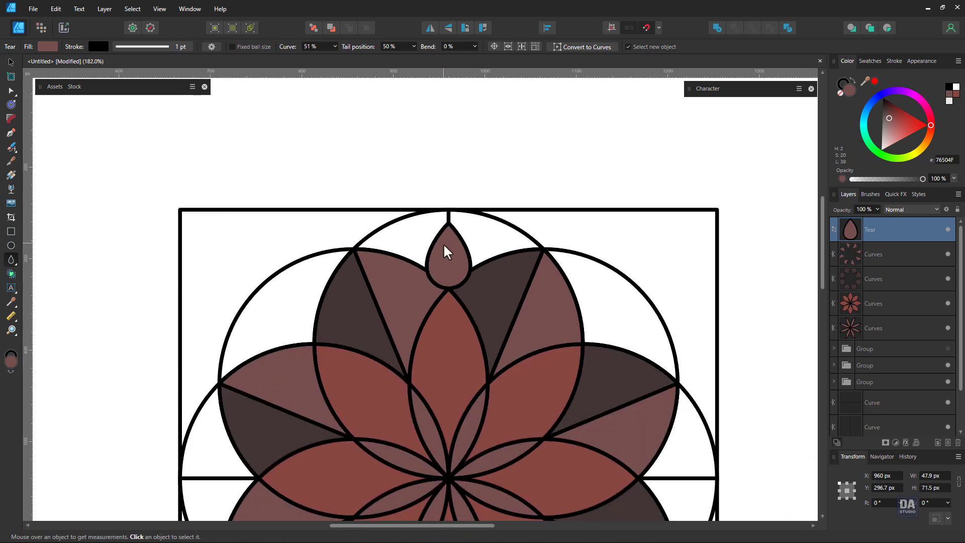
pyautogui.moveTo(443, 315); pyautogui.dragTo(357, 224)
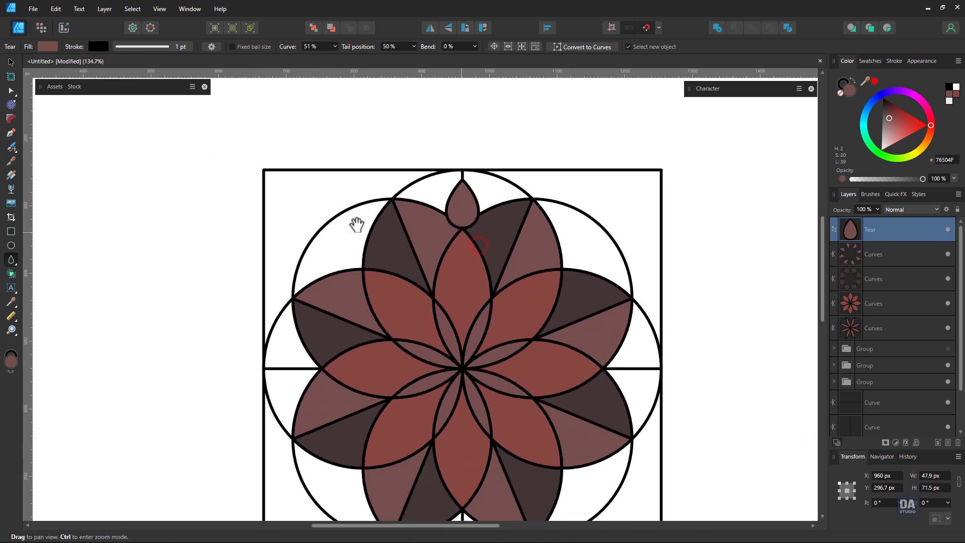
pyautogui.moveTo(436, 258); pyautogui.dragTo(425, 197)
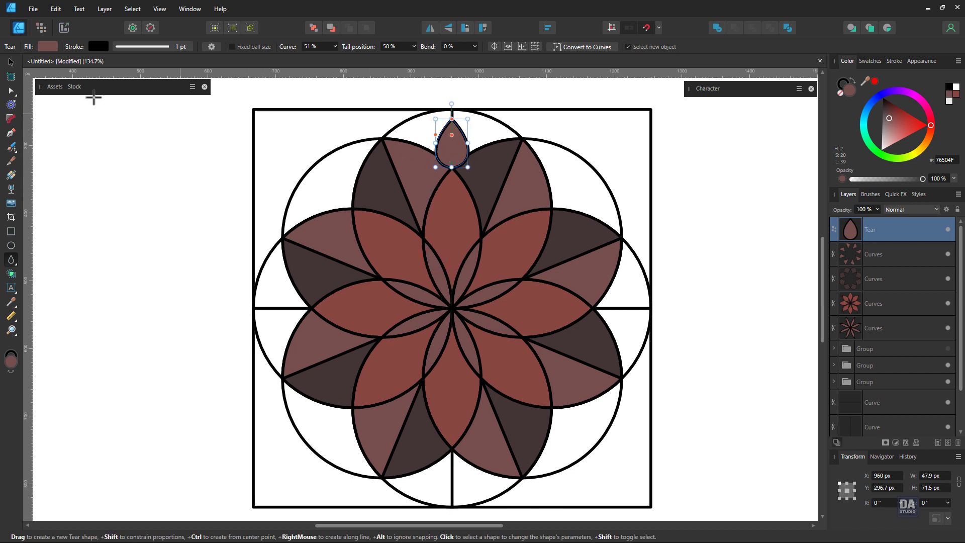
pyautogui.click(12, 64)
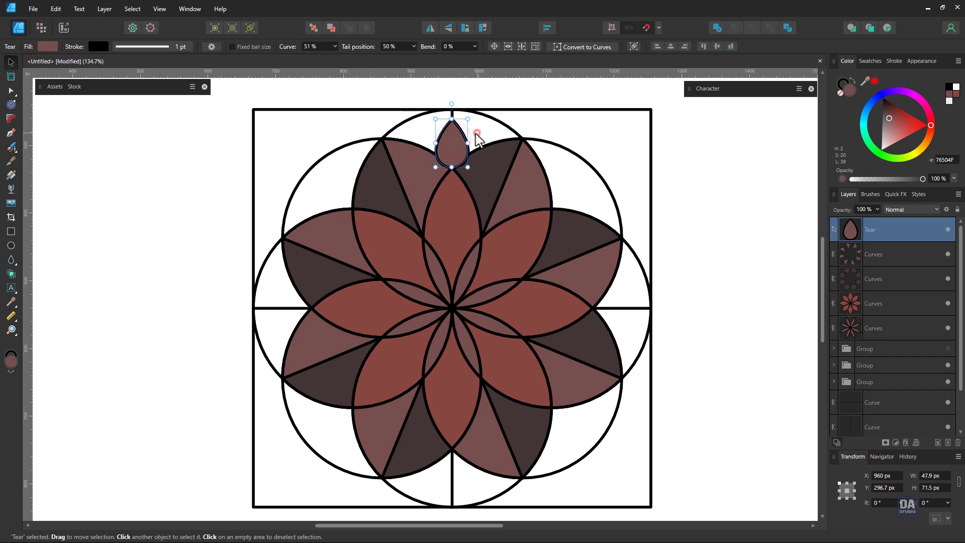
pyautogui.click(494, 48)
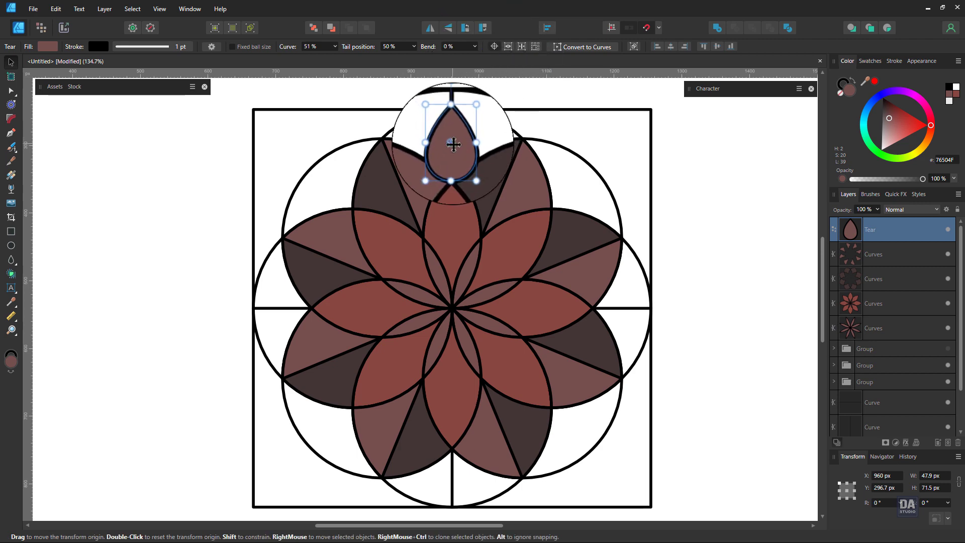
pyautogui.moveTo(452, 143); pyautogui.dragTo(451, 308)
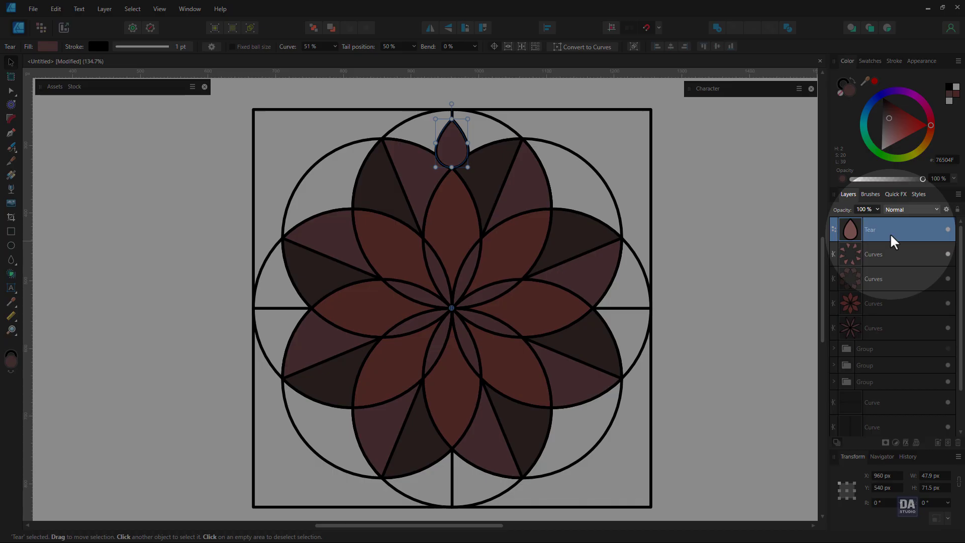
# - Duplicate the tear and rotate the copy 45° around the flower's centre
pyautogui.rightClick(889, 233)
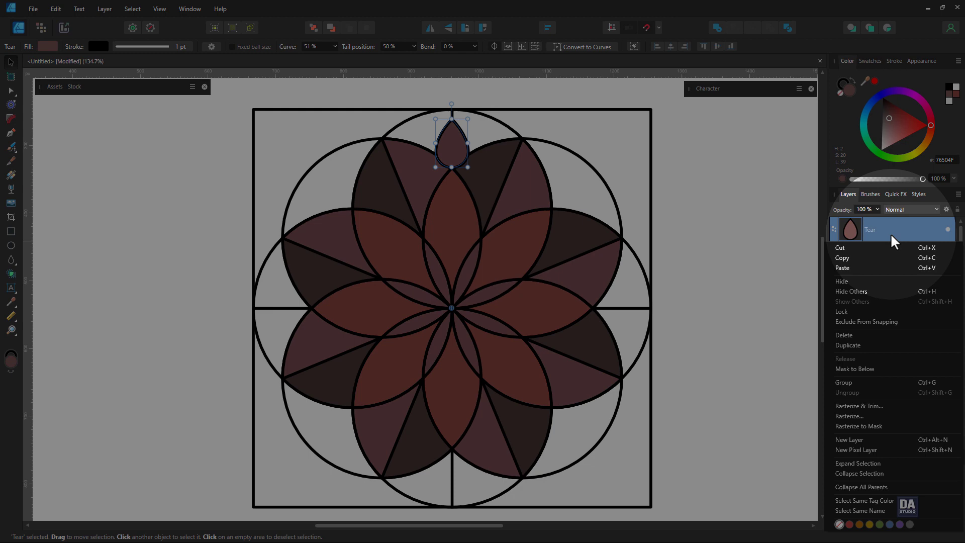
pyautogui.click(876, 345)
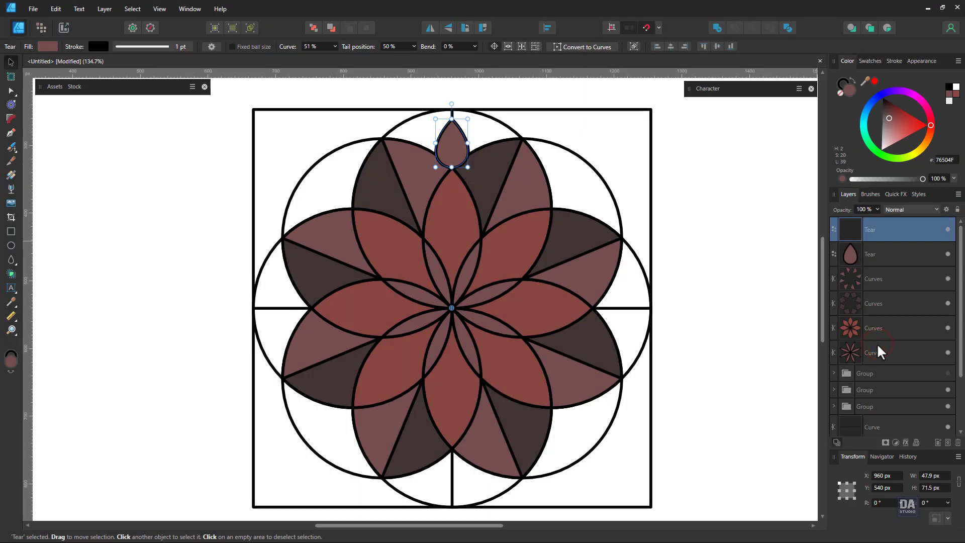
pyautogui.click(888, 501)
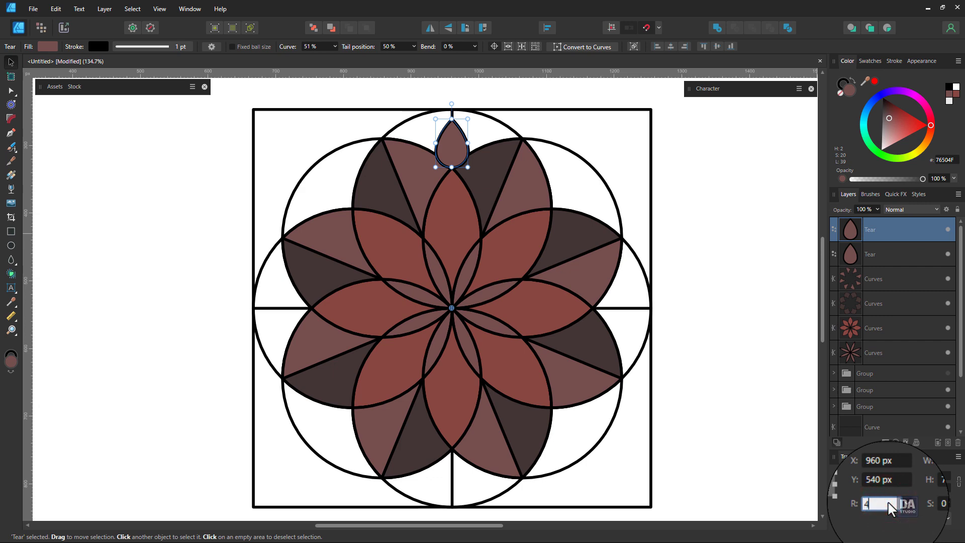
pyautogui.press('Return')
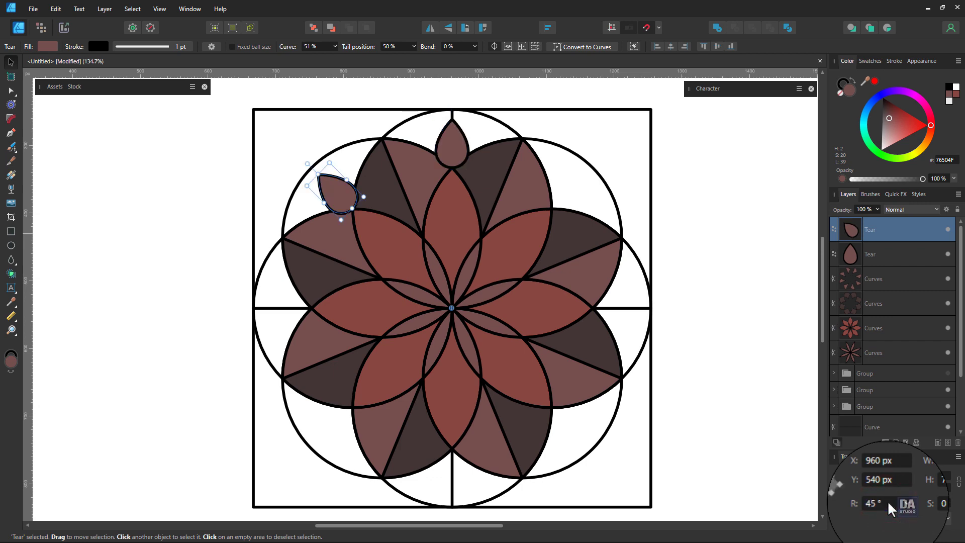
# - Duplicate the rotated tear six more times, repeating the 45° rotation so eight tears surround the flower
pyautogui.rightClick(894, 228)
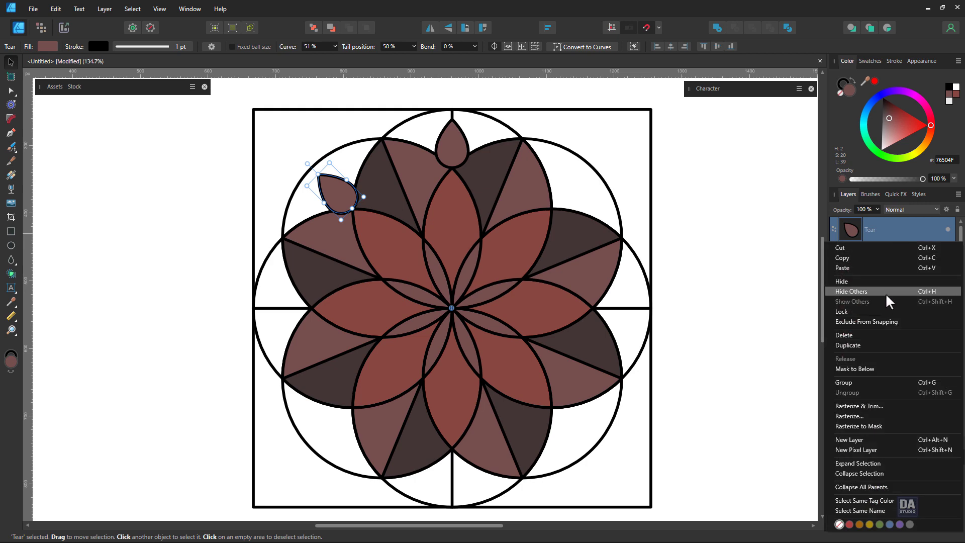
pyautogui.click(875, 346)
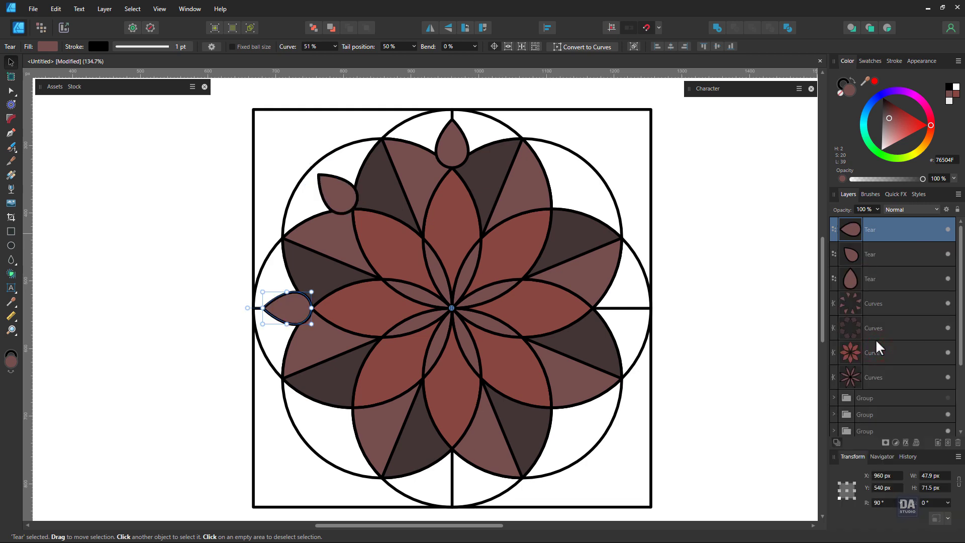
pyautogui.hotkey('ctrl', 'j')
pyautogui.hotkey('ctrl', 'j')
pyautogui.hotkey('ctrl', 'j')
pyautogui.hotkey('ctrl', 'j')
pyautogui.hotkey('ctrl', 'j')
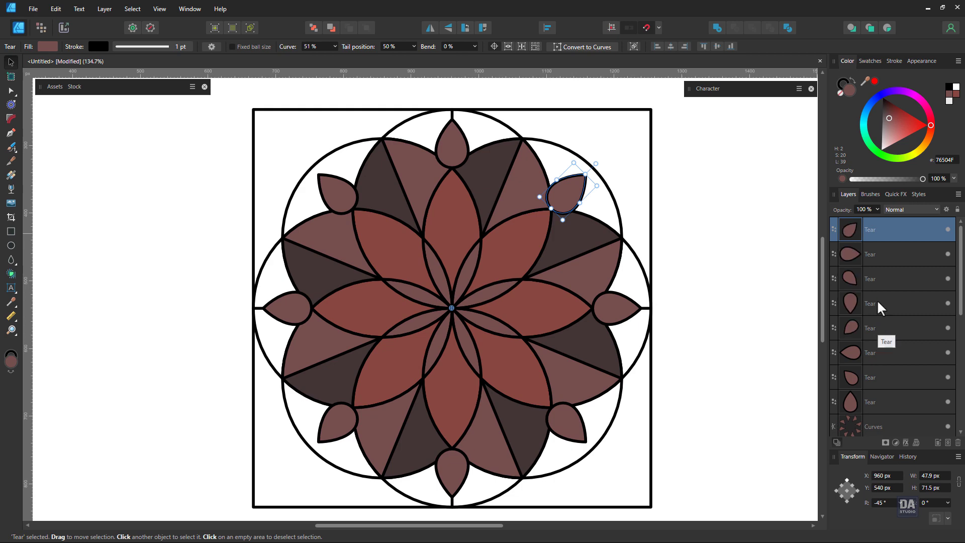
# - Group the eight tears and move the group below the filled petal shapes in the layer stack
pyautogui.keyDown('shift'); pyautogui.click(877, 401); pyautogui.keyUp('shift')
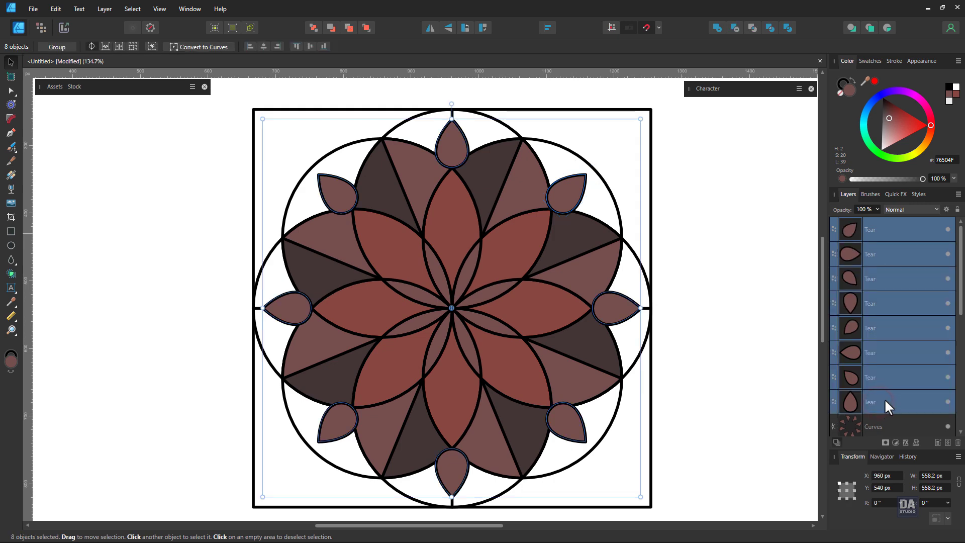
pyautogui.rightClick(884, 398)
pyautogui.click(878, 236)
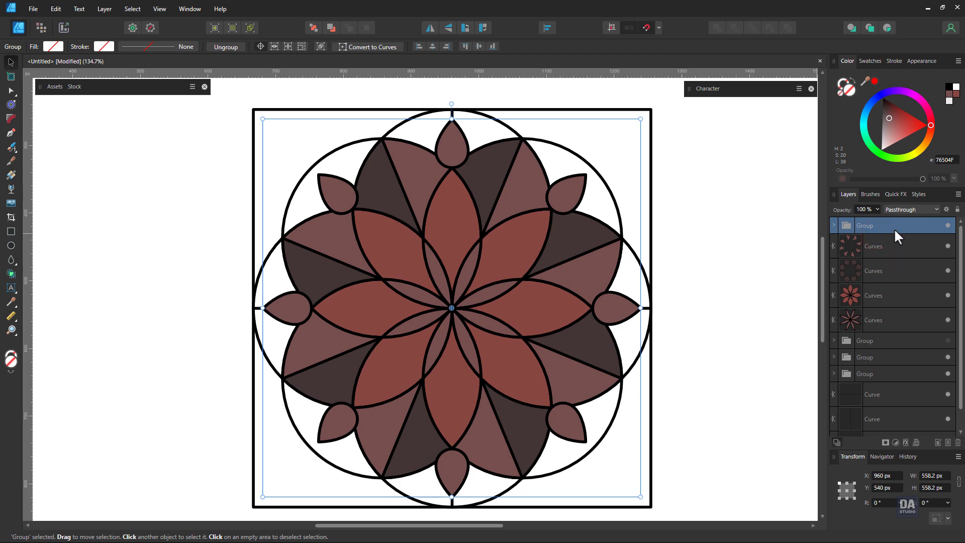
pyautogui.moveTo(893, 228); pyautogui.dragTo(879, 334)
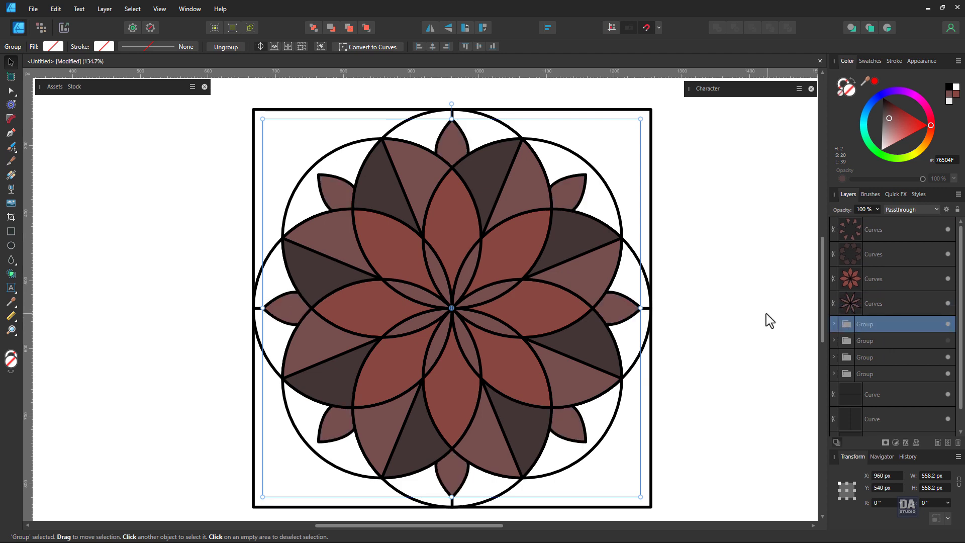
pyautogui.click(753, 310)
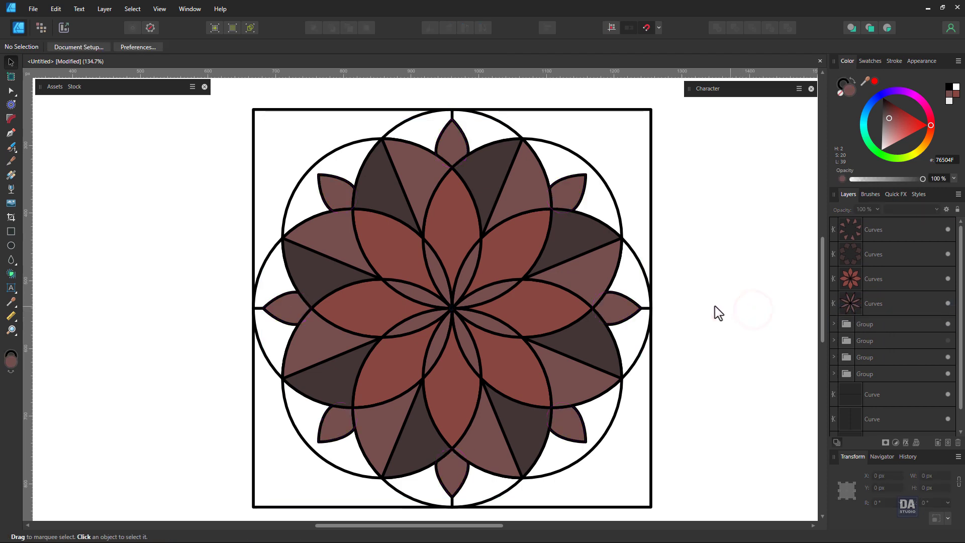
# - Hide the two circle groups, the horizontal and vertical guide lines and the outer square
pyautogui.scroll(-1, 418, 272)
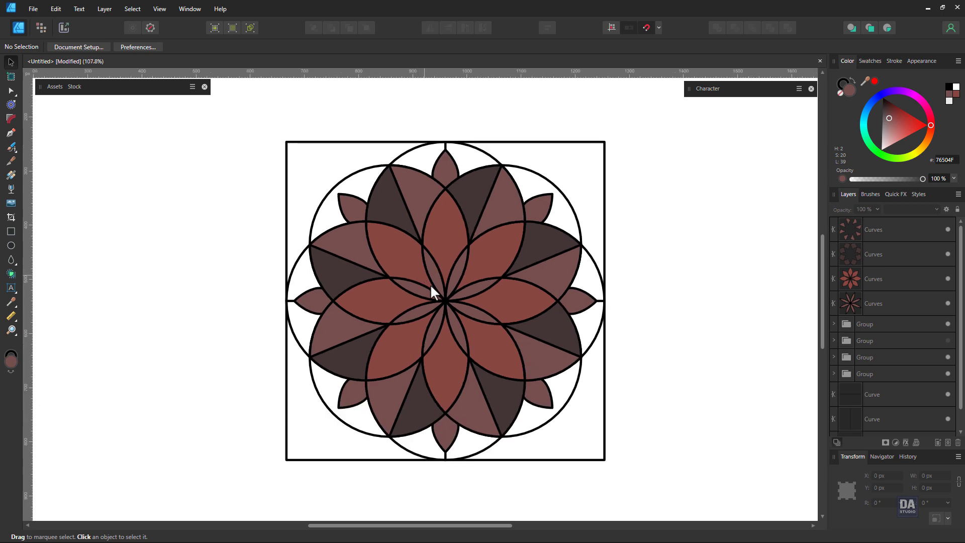
pyautogui.press('space')
pyautogui.scroll(1, 637, 302)
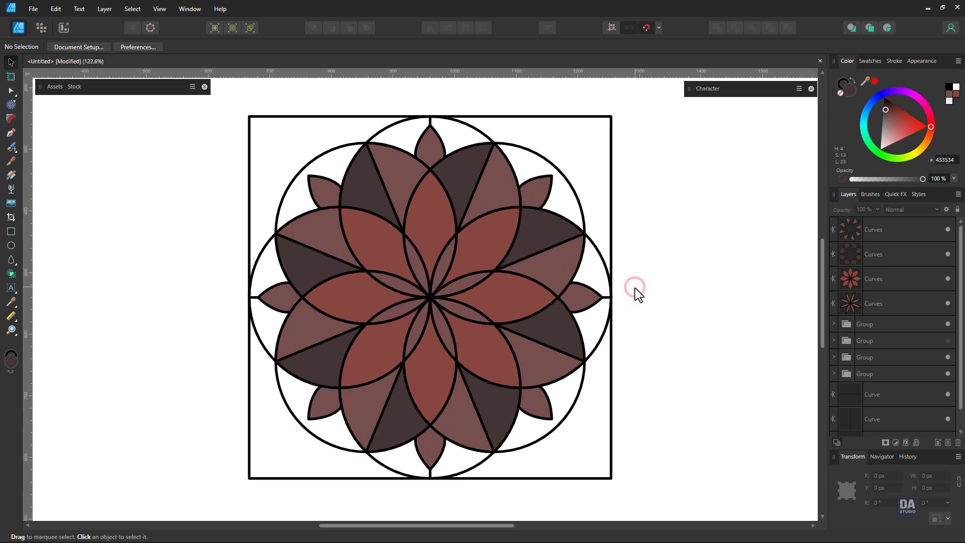
pyautogui.click(947, 358)
pyautogui.click(948, 374)
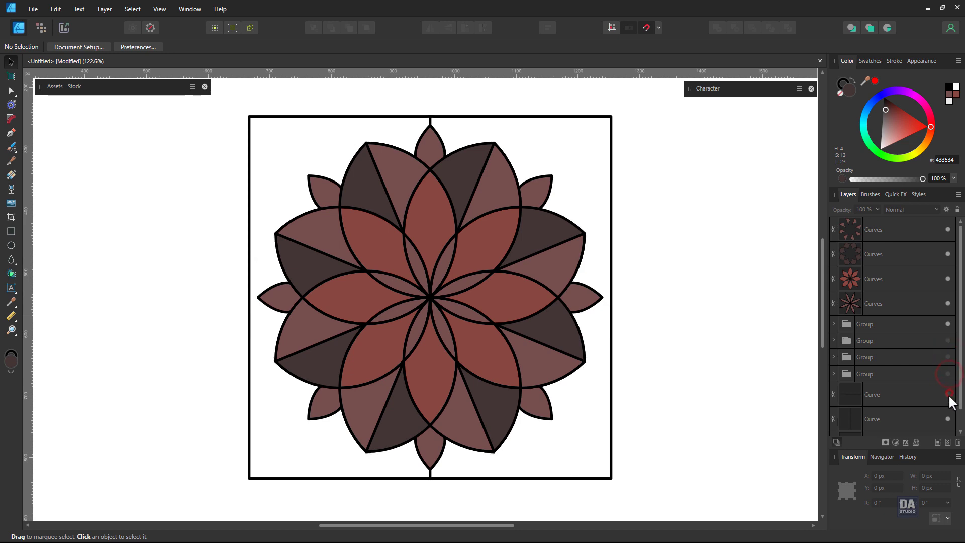
pyautogui.scroll(-1, 948, 425)
pyautogui.click(948, 419)
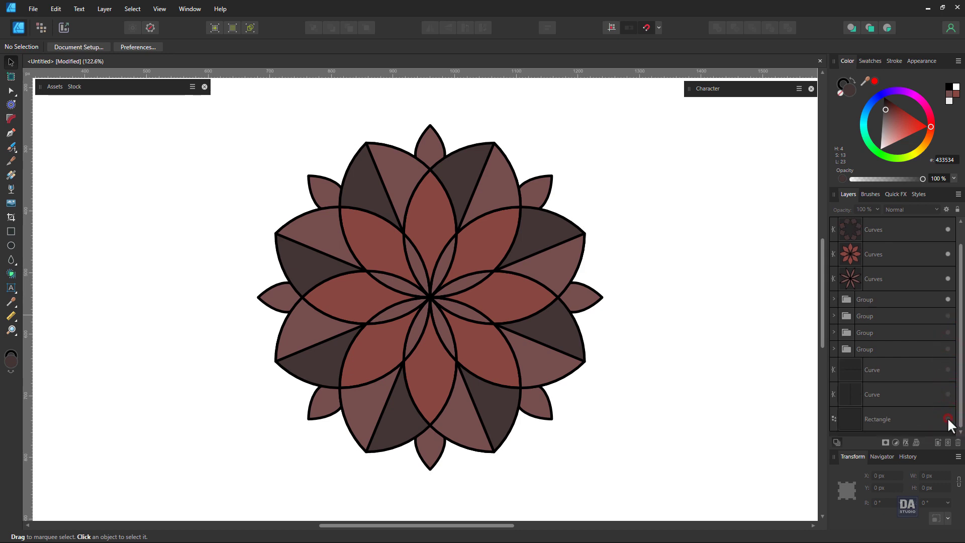
# - Change the fill of the dark outer petal halves to white (FFFFFF)
pyautogui.scroll(1, 948, 417)
pyautogui.click(884, 254)
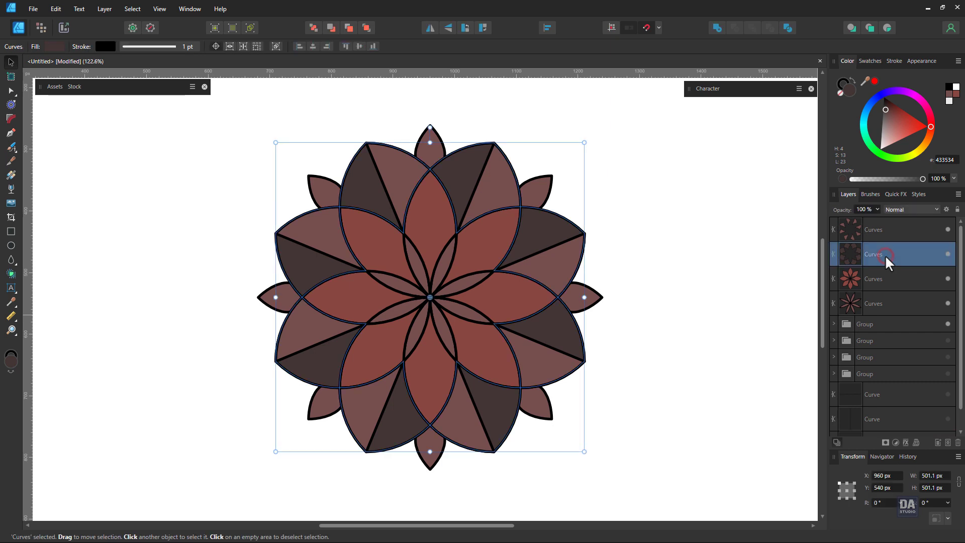
pyautogui.moveTo(887, 142); pyautogui.dragTo(869, 170)
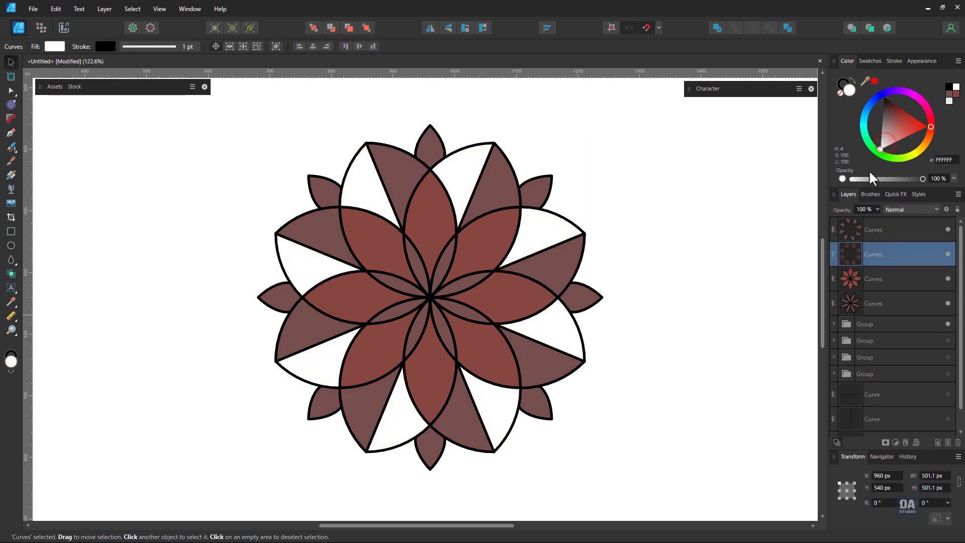
# - Fill the remaining brown outer petal halves with dark red 98201D and remove their stroke
pyautogui.click(876, 231)
pyautogui.moveTo(893, 120)
pyautogui.mouseDown()
pyautogui.moveTo(894, 112)
pyautogui.moveTo(904, 116)
pyautogui.mouseUp()
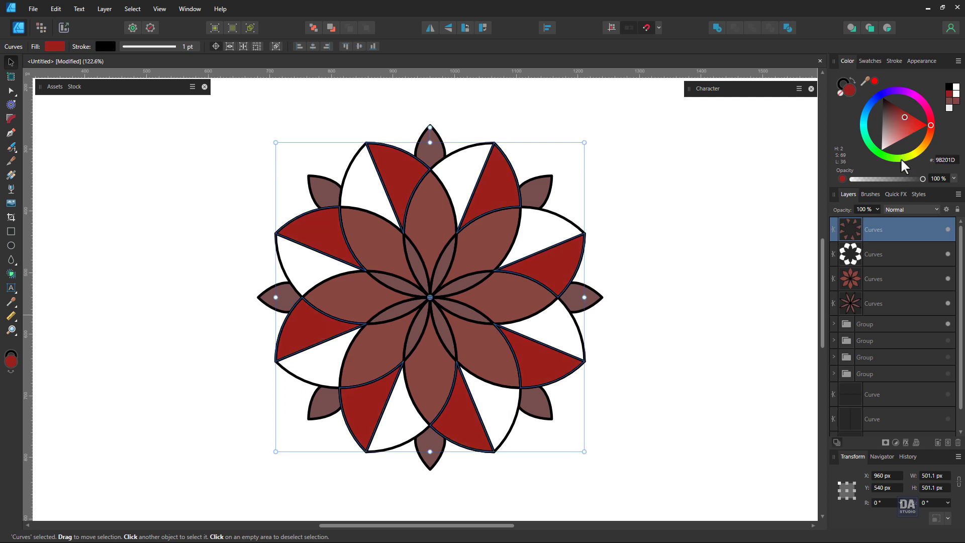
pyautogui.click(839, 86)
pyautogui.click(837, 92)
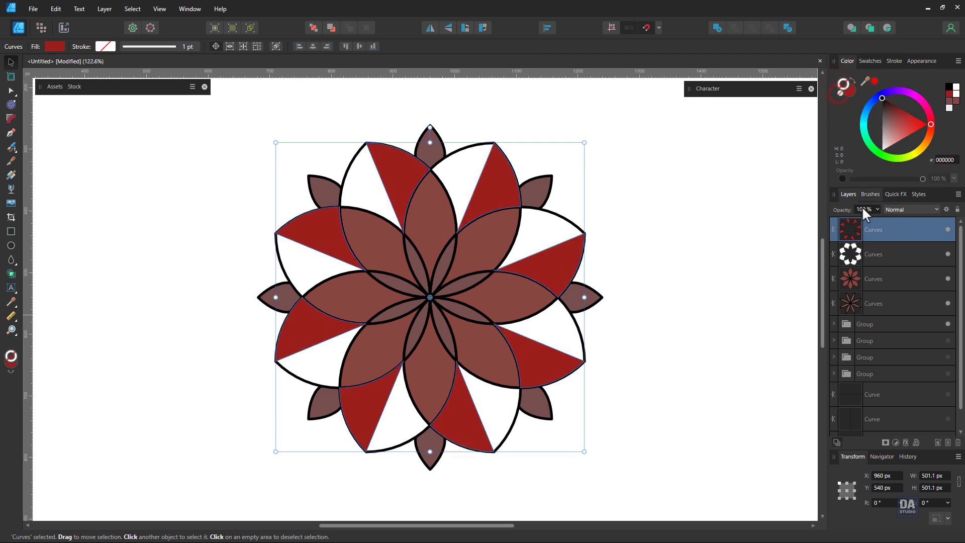
# - Nest the red petal halves inside the white outer petals layer, and fill the inner brown petals with black 000000 without a stroke
pyautogui.moveTo(884, 231); pyautogui.dragTo(886, 252)
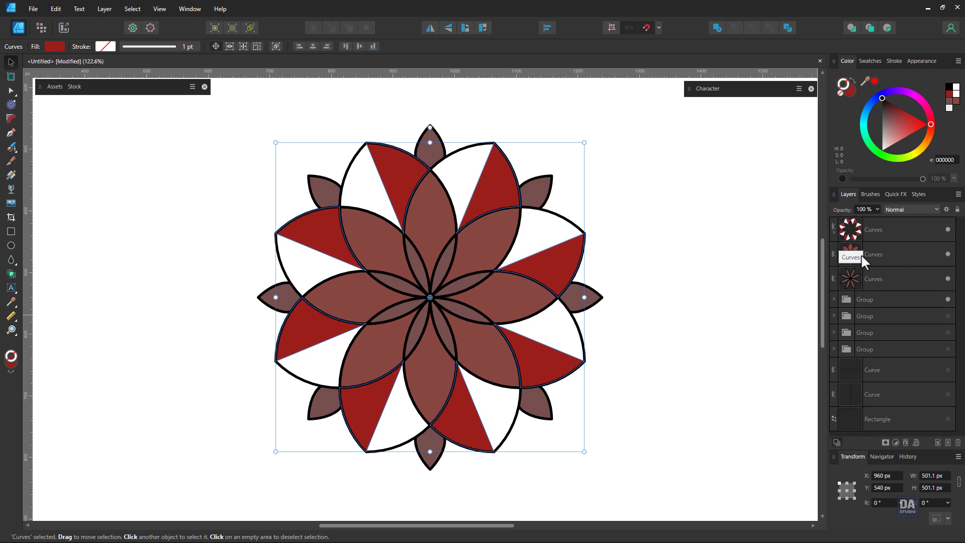
pyautogui.click(874, 255)
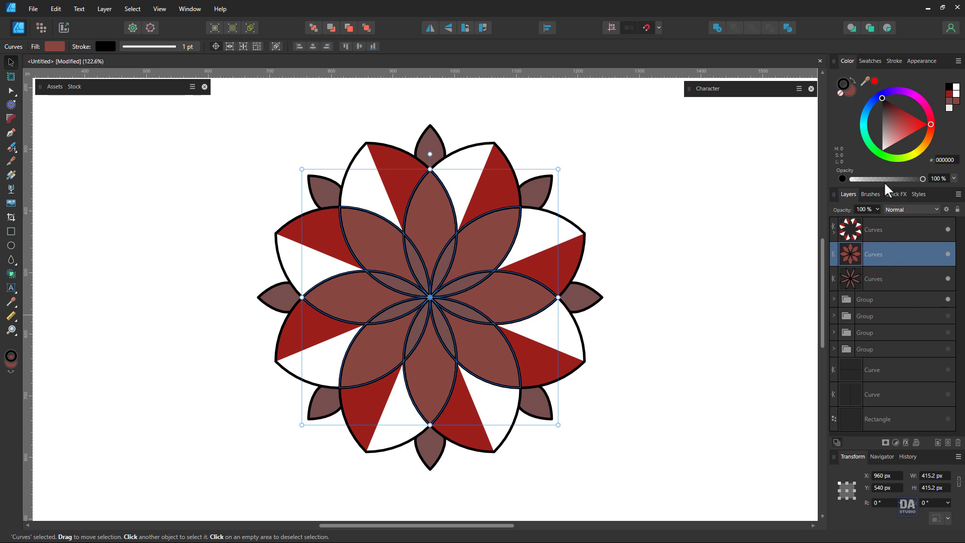
pyautogui.click(839, 93)
pyautogui.click(845, 91)
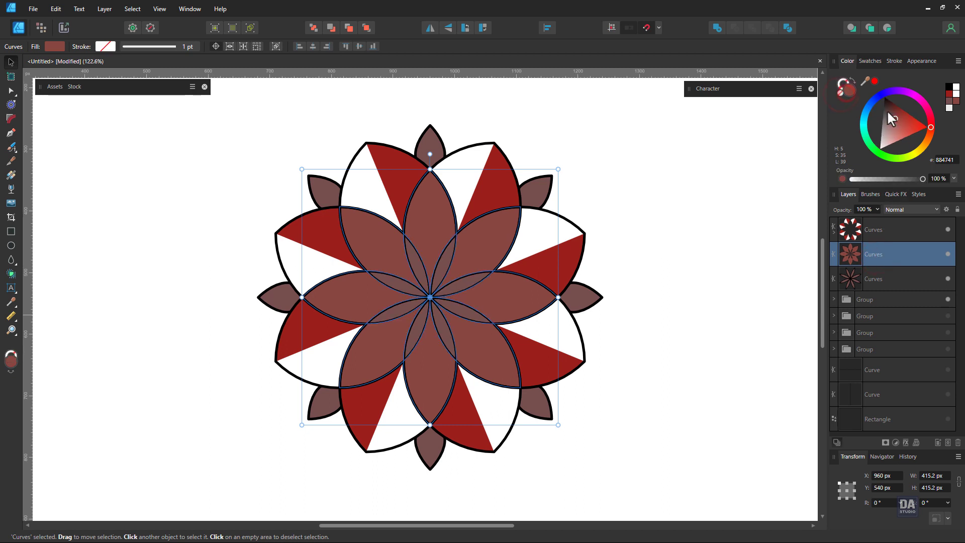
pyautogui.click(886, 109)
pyautogui.moveTo(882, 91); pyautogui.dragTo(879, 85)
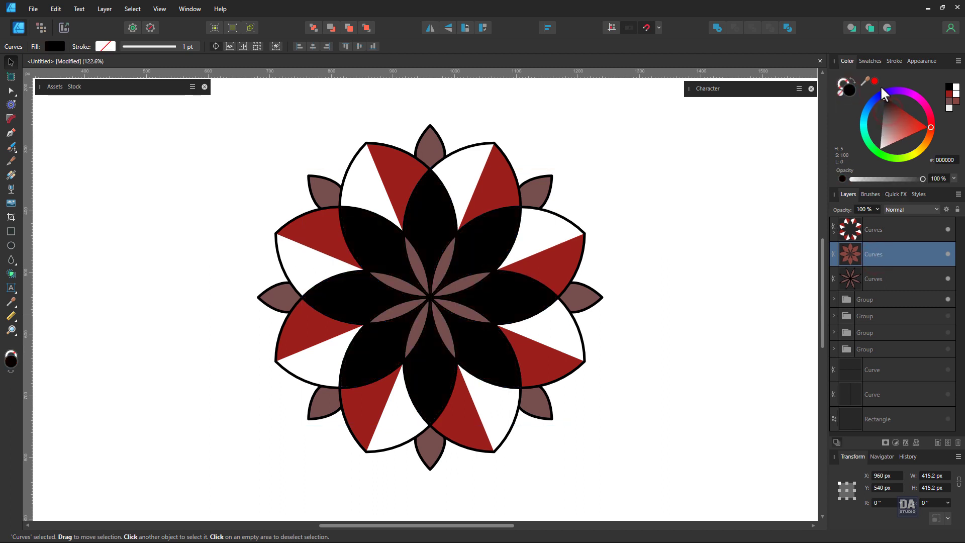
# - Fill the narrow brown slivers at the flower's centre with near-white FFFCFC
pyautogui.click(883, 277)
pyautogui.moveTo(887, 132); pyautogui.dragTo(881, 150)
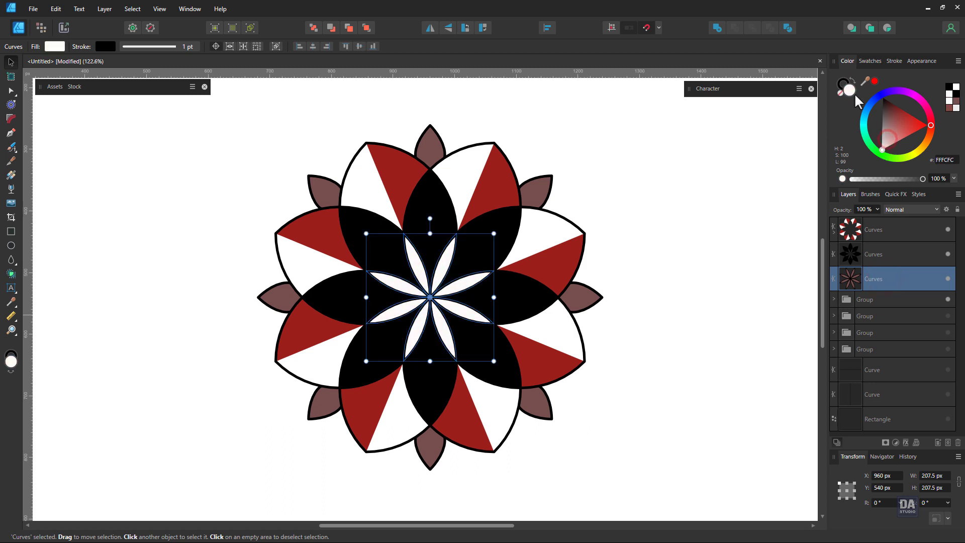
pyautogui.click(724, 258)
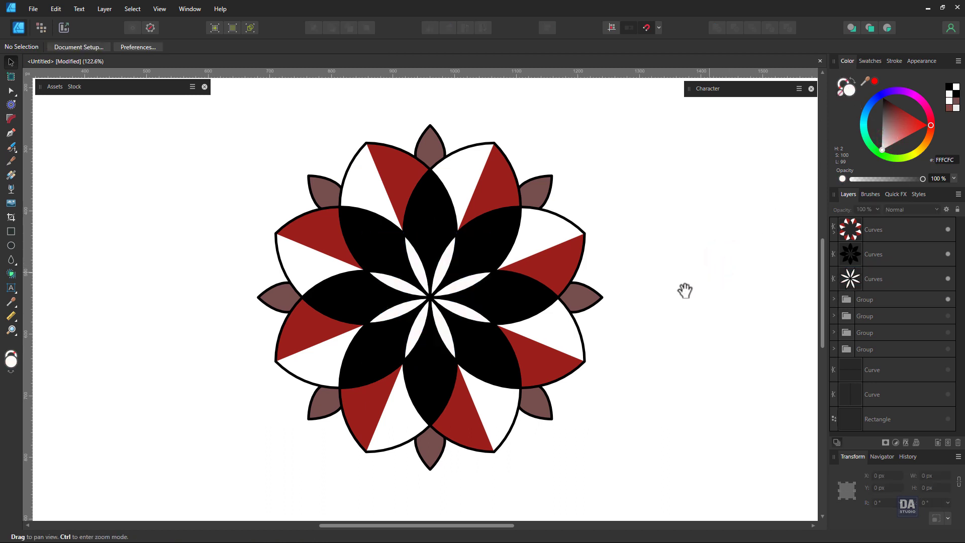
# - Change the fill of all eight tear shapes inside their group to black 000000
pyautogui.click(548, 204)
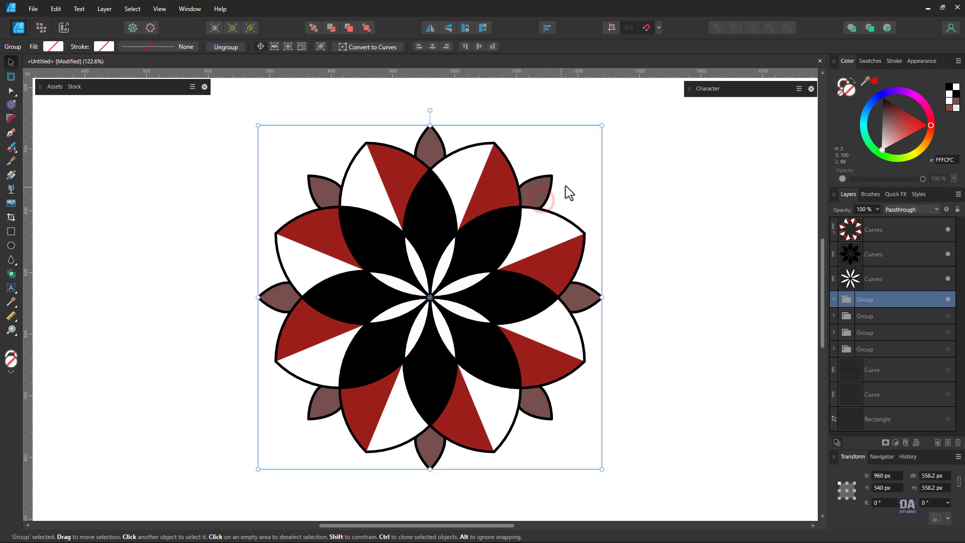
pyautogui.click(833, 299)
pyautogui.click(875, 318)
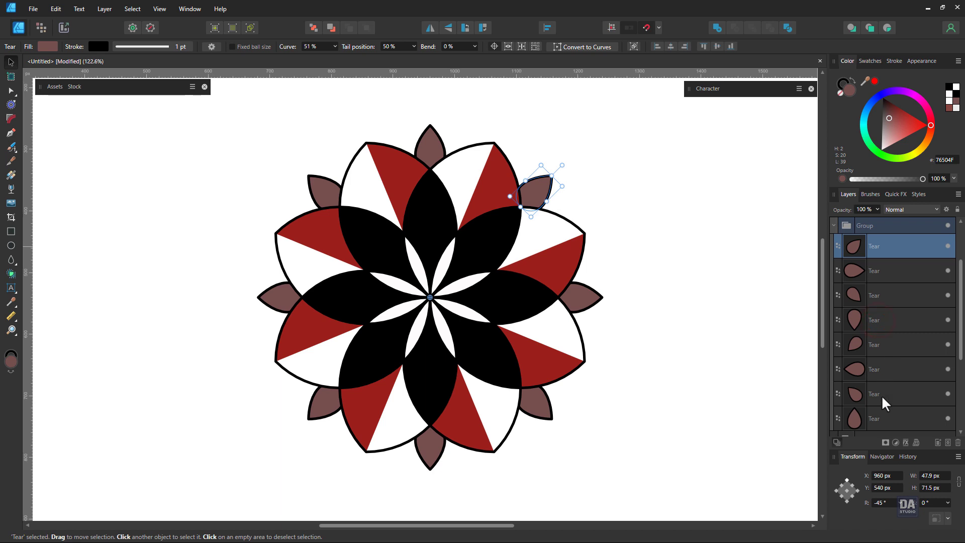
pyautogui.scroll(-2, 882, 395)
pyautogui.keyDown('shift'); pyautogui.click(881, 356); pyautogui.keyUp('shift')
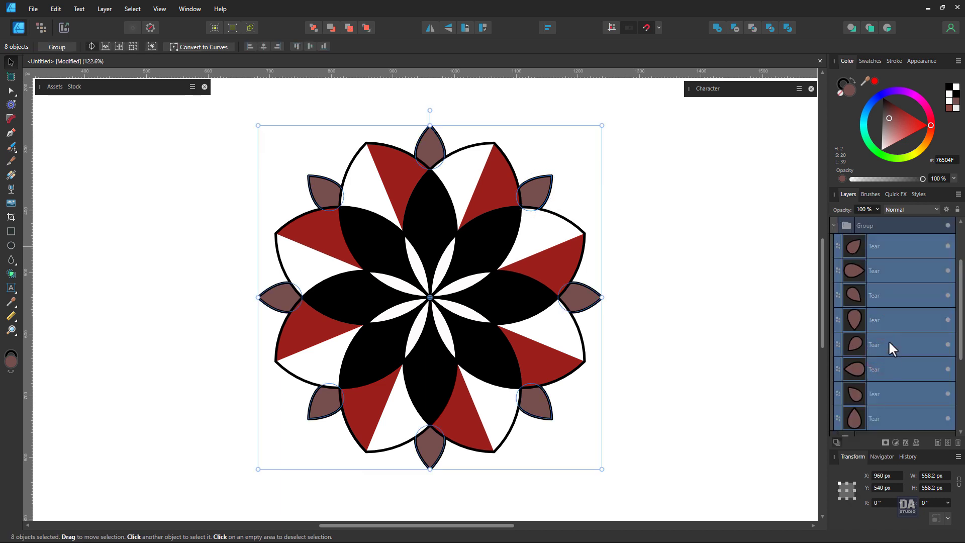
pyautogui.moveTo(890, 148); pyautogui.dragTo(864, 84)
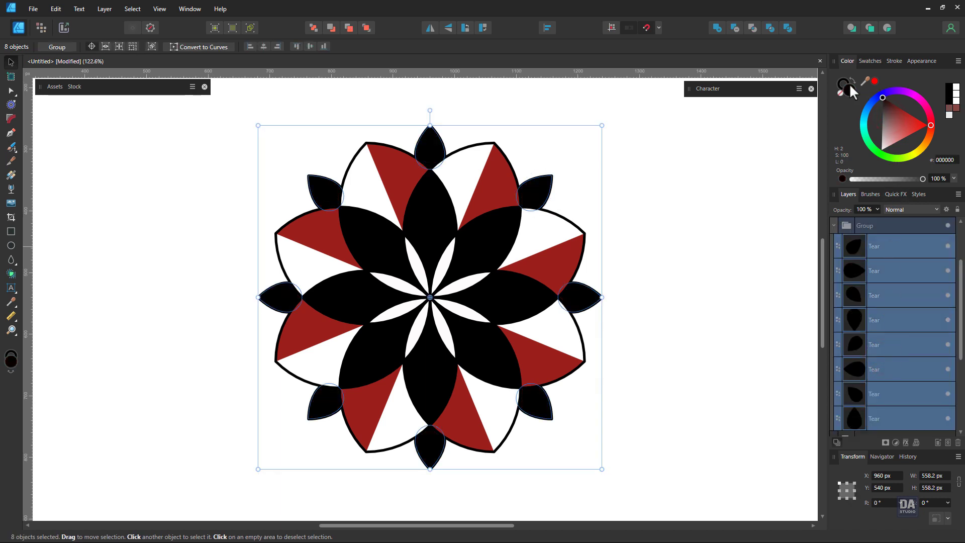
pyautogui.click(724, 186)
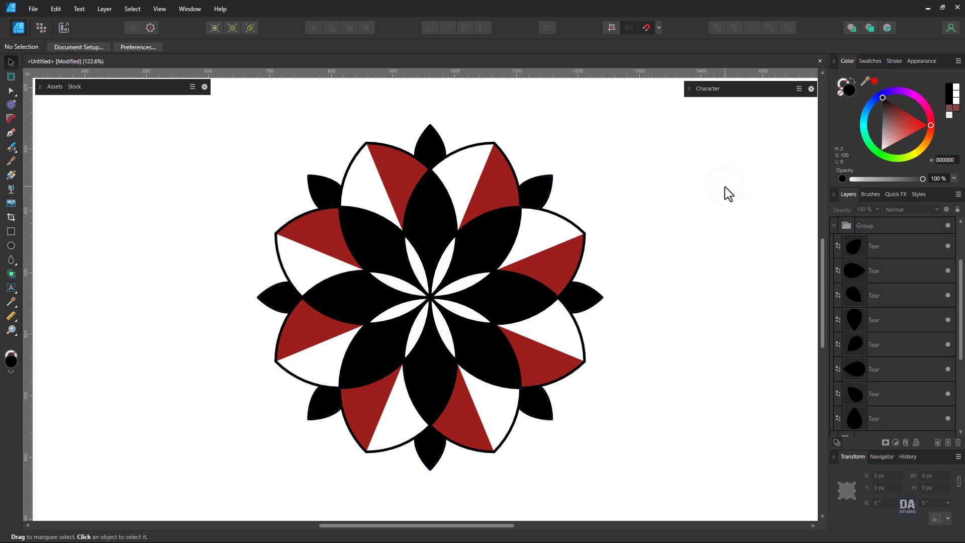
# - Scale the tear group down slightly about its centre and collapse the group in the layer stack
pyautogui.click(584, 286)
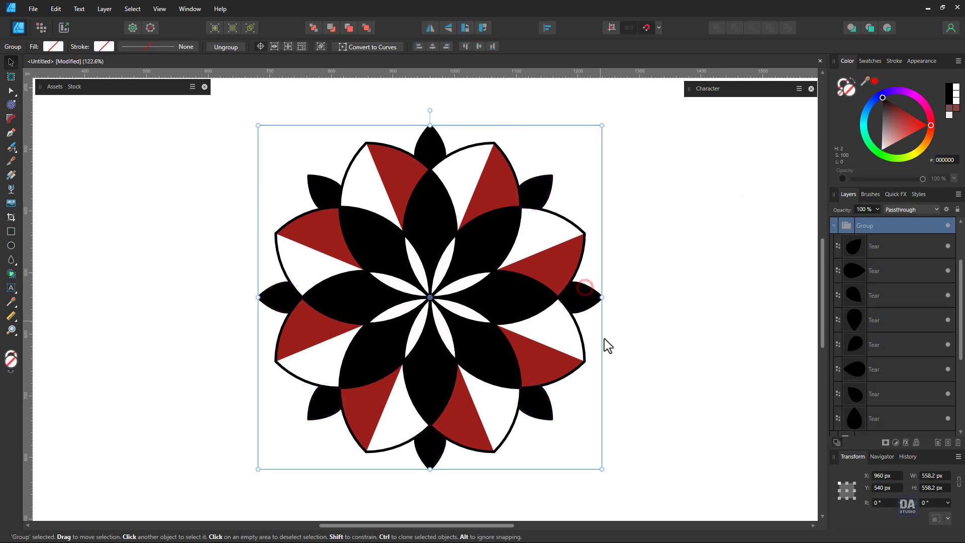
pyautogui.moveTo(602, 467); pyautogui.dragTo(592, 458)
pyautogui.click(620, 417)
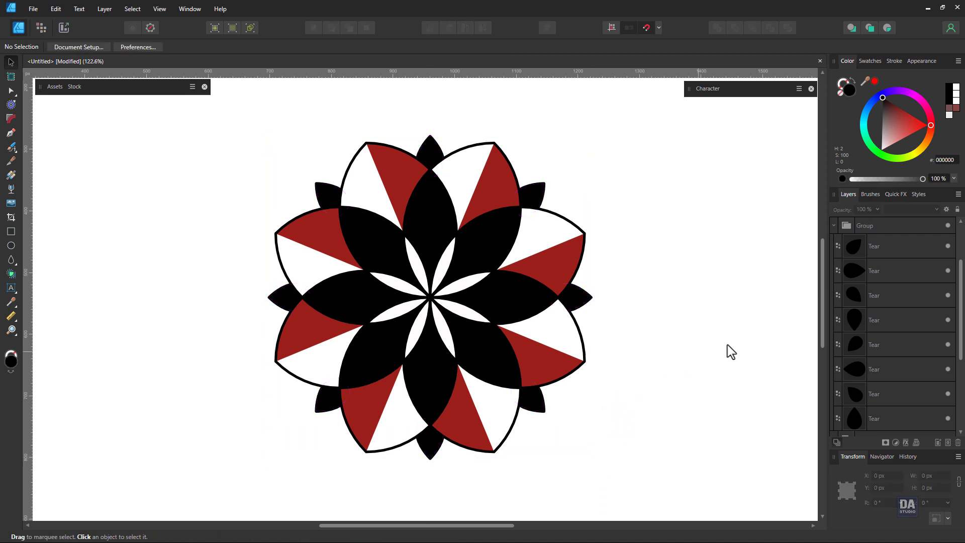
pyautogui.scroll(3, 866, 311)
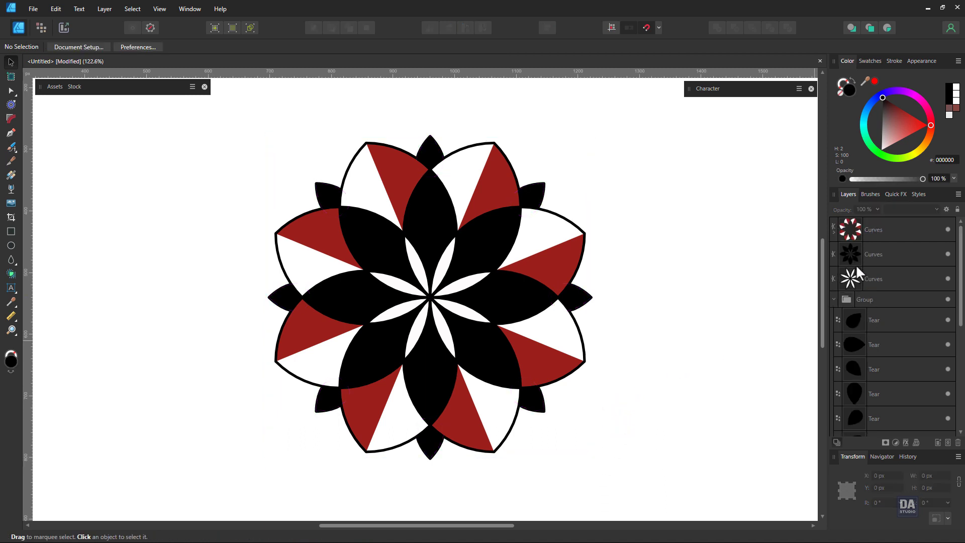
pyautogui.click(833, 299)
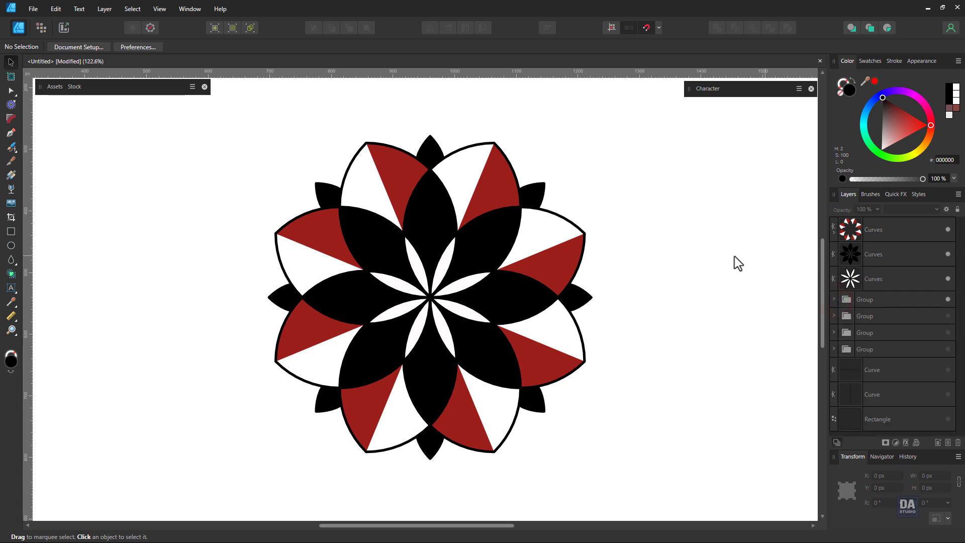
# - Duplicate the outer petals layer and delete the red halves nested inside the copy
pyautogui.click(866, 233)
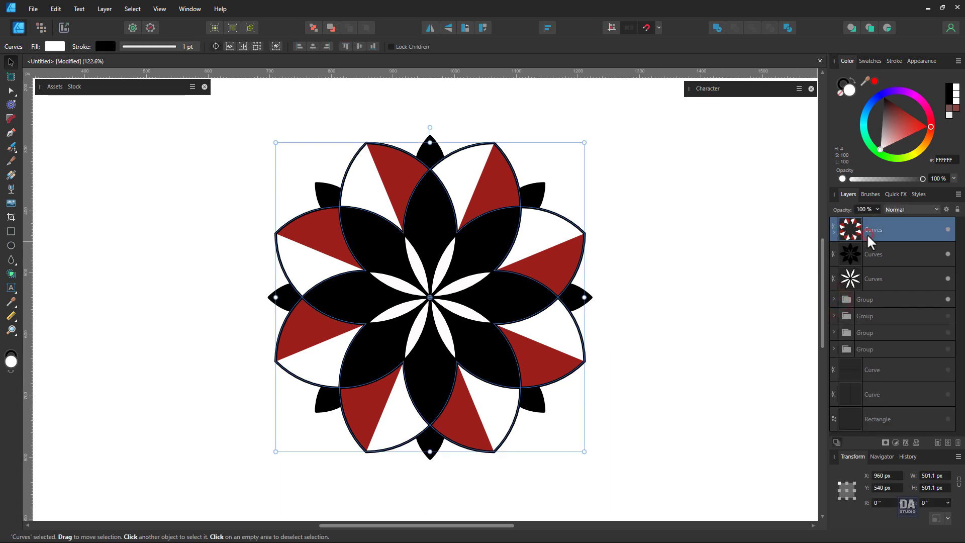
pyautogui.rightClick(868, 233)
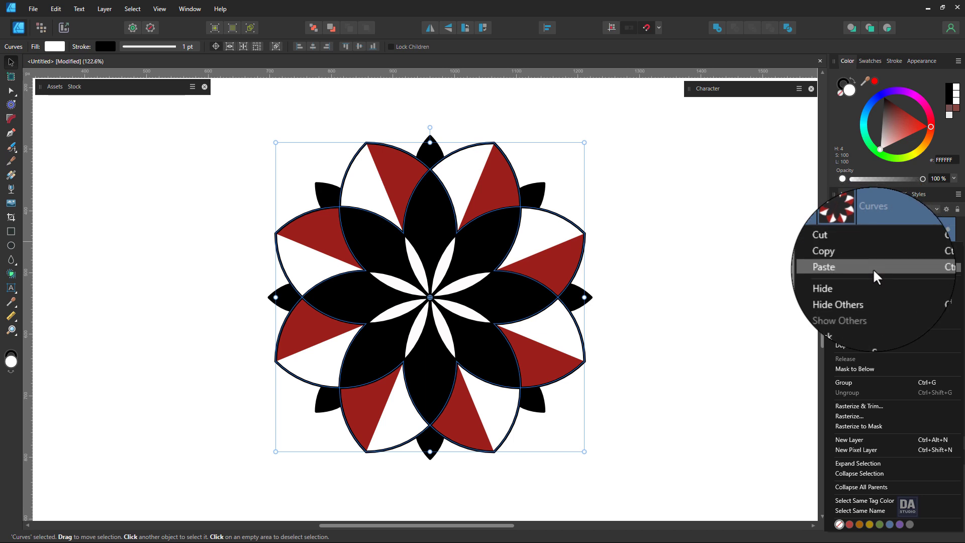
pyautogui.click(873, 339)
pyautogui.click(833, 232)
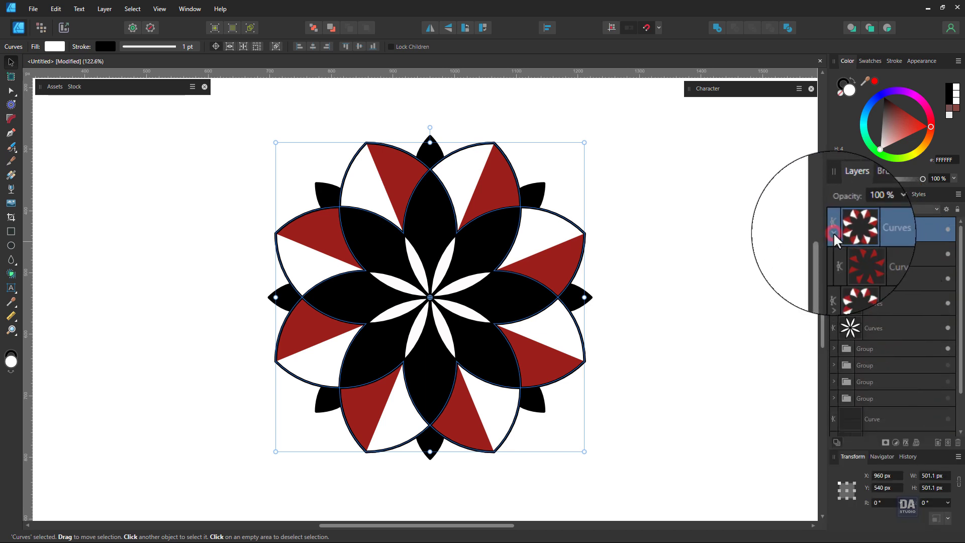
pyautogui.click(875, 256)
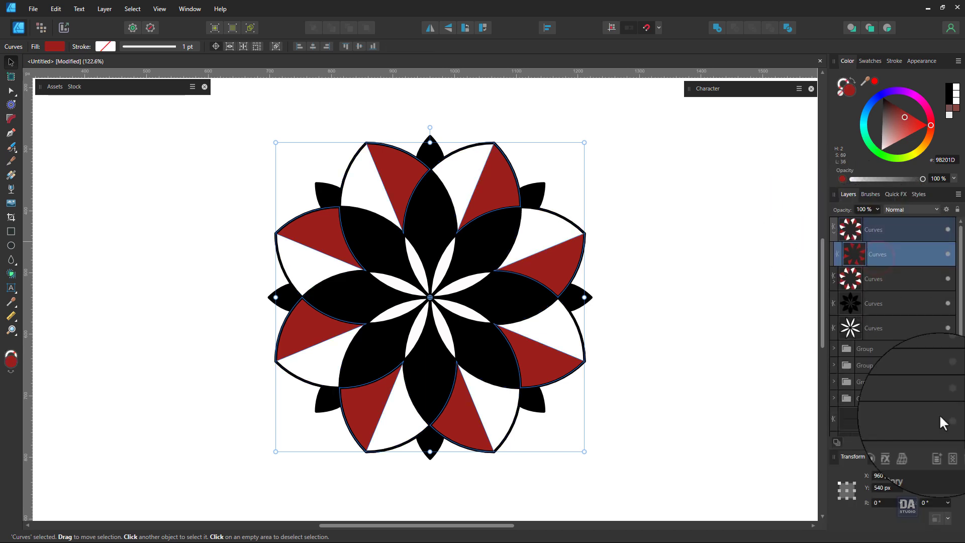
pyautogui.click(957, 442)
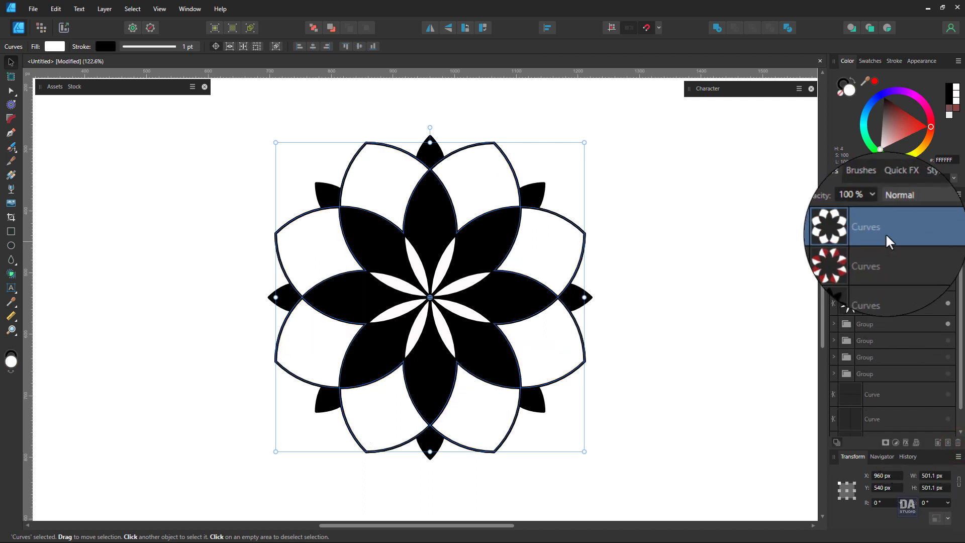
# - Remove the fill from the duplicated outer petals and scale them about their centre to about 472.7 px wide
pyautogui.click(840, 93)
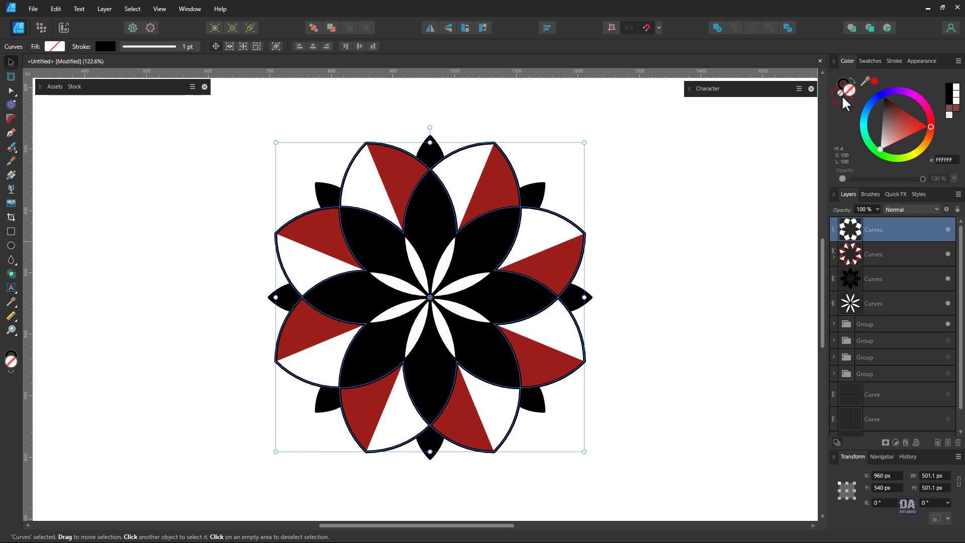
pyautogui.moveTo(481, 156); pyautogui.dragTo(524, 158)
pyautogui.moveTo(518, 215); pyautogui.dragTo(530, 182)
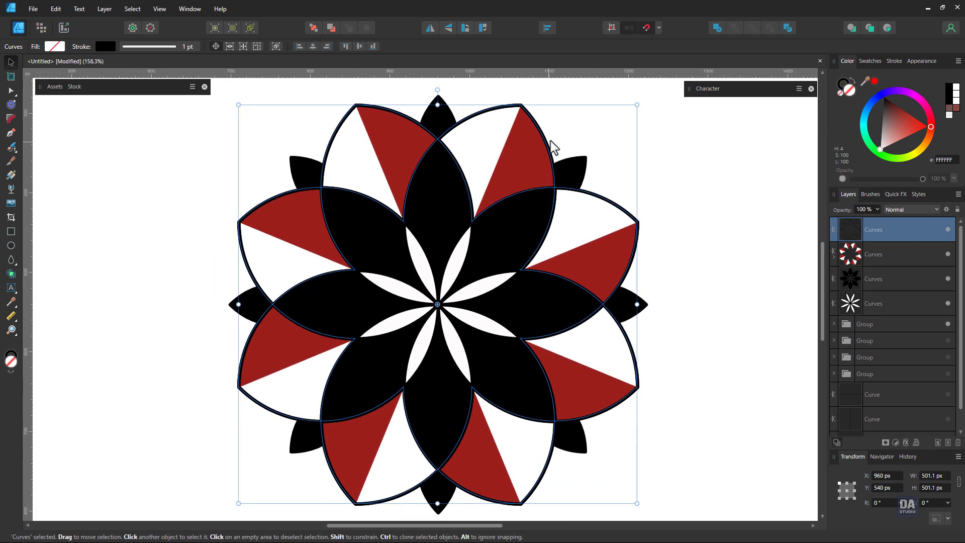
pyautogui.moveTo(637, 104); pyautogui.dragTo(622, 115)
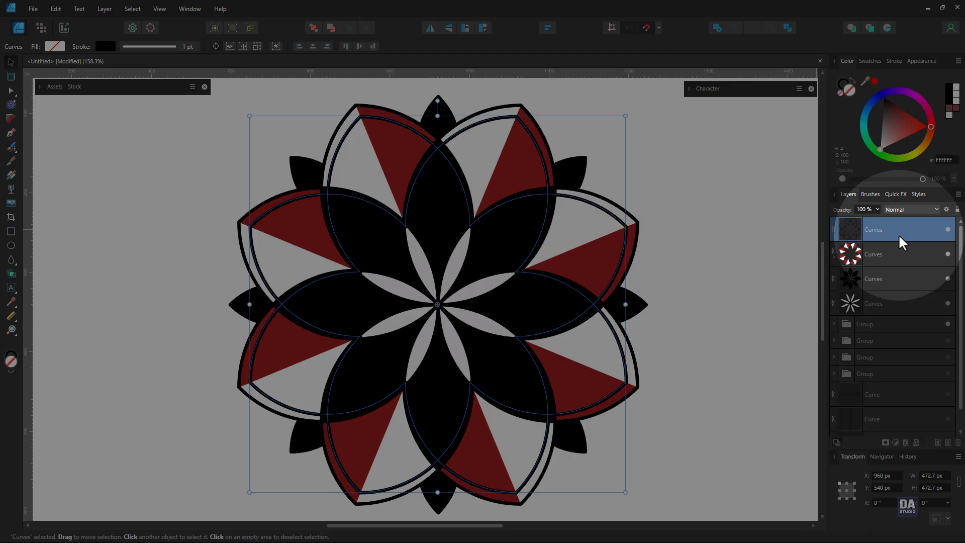
# - Duplicate the scaled petal outline and shrink the copy about its centre to about 448.7 px wide
pyautogui.rightClick(897, 234)
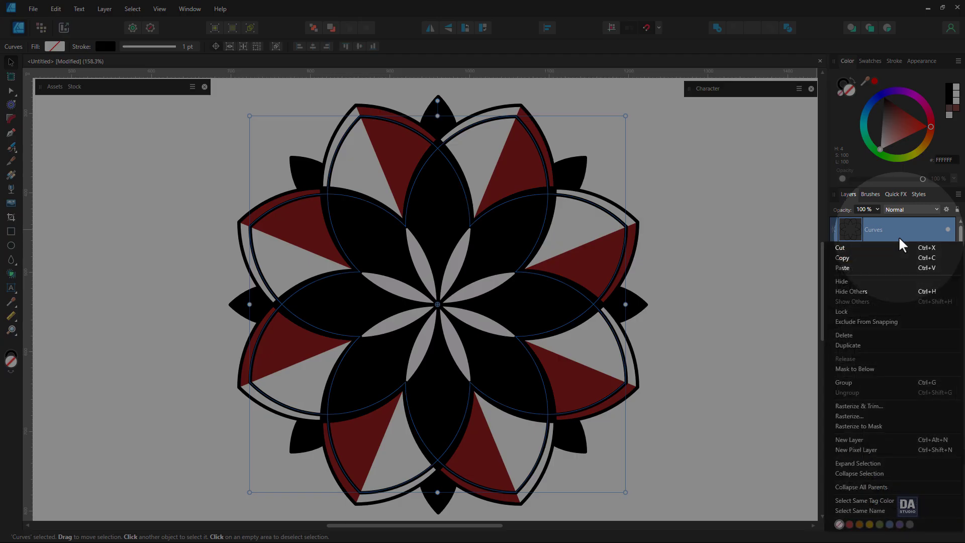
pyautogui.click(874, 343)
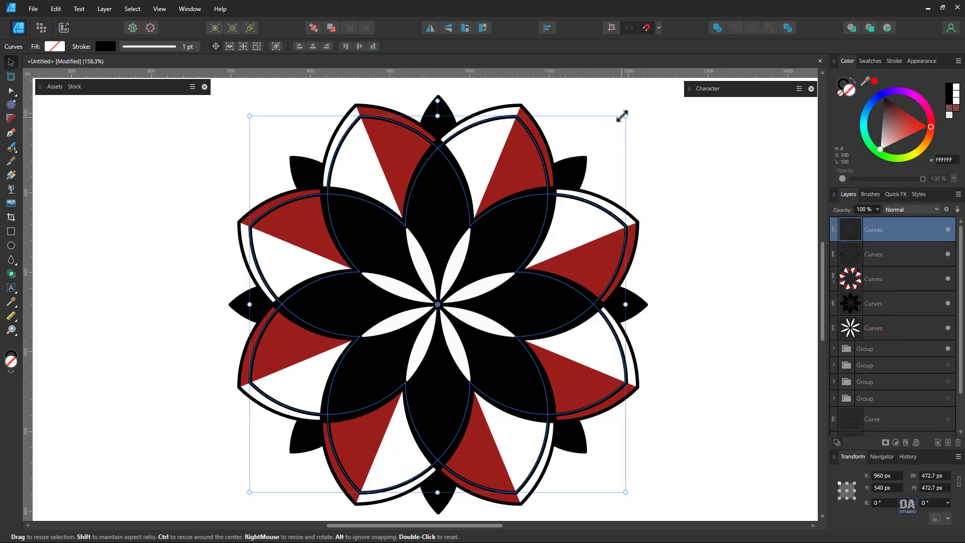
pyautogui.moveTo(622, 117); pyautogui.dragTo(614, 121)
pyautogui.moveTo(614, 121); pyautogui.dragTo(612, 123)
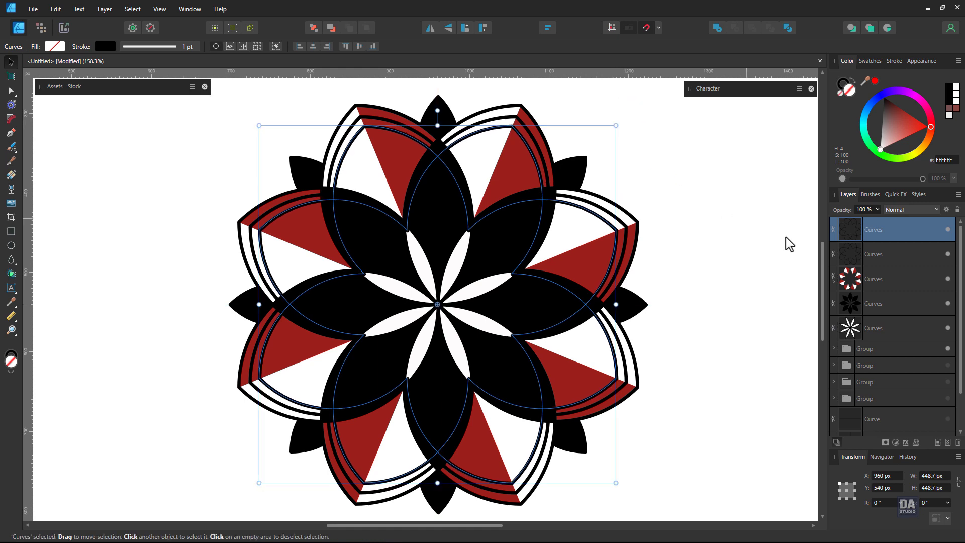
# - Repeat the duplicate-and-shrink for eight more petal outlines, down to the innermost one about 295.7 px wide
pyautogui.rightClick(885, 234)
pyautogui.click(873, 341)
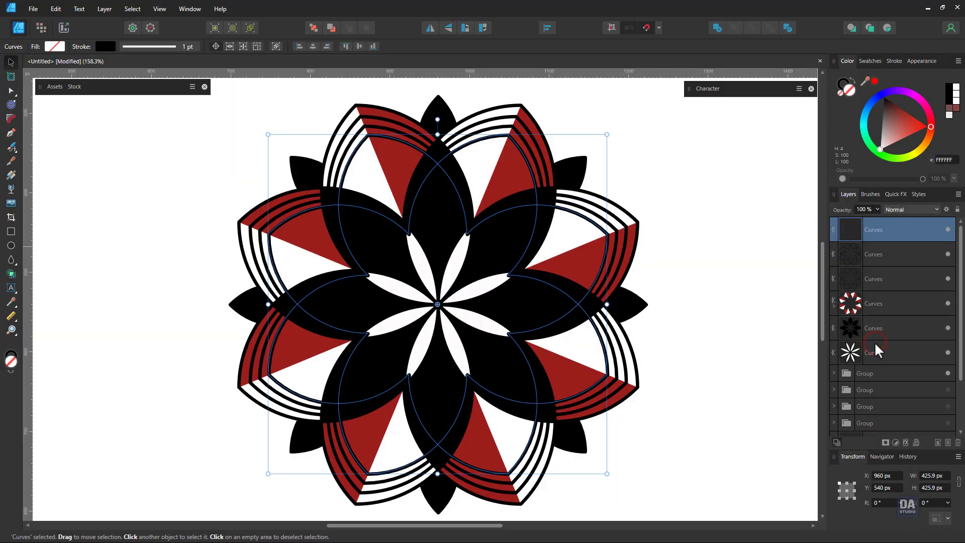
pyautogui.hotkey('ctrl', 'j')
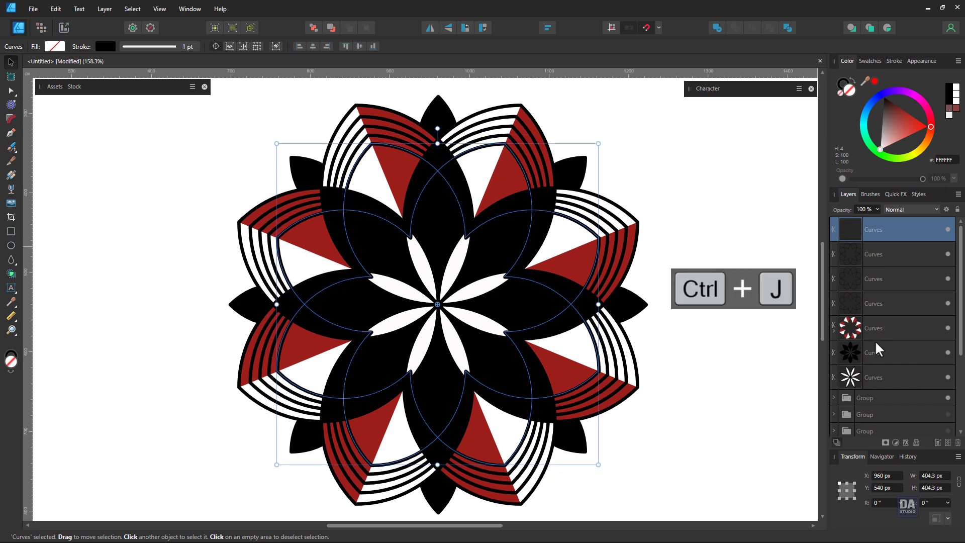
pyautogui.hotkey('ctrl', 'j')
pyautogui.hotkey('ctrl', 'j')
pyautogui.hotkey('ctrl', 'j')
pyautogui.hotkey('ctrl', 'j')
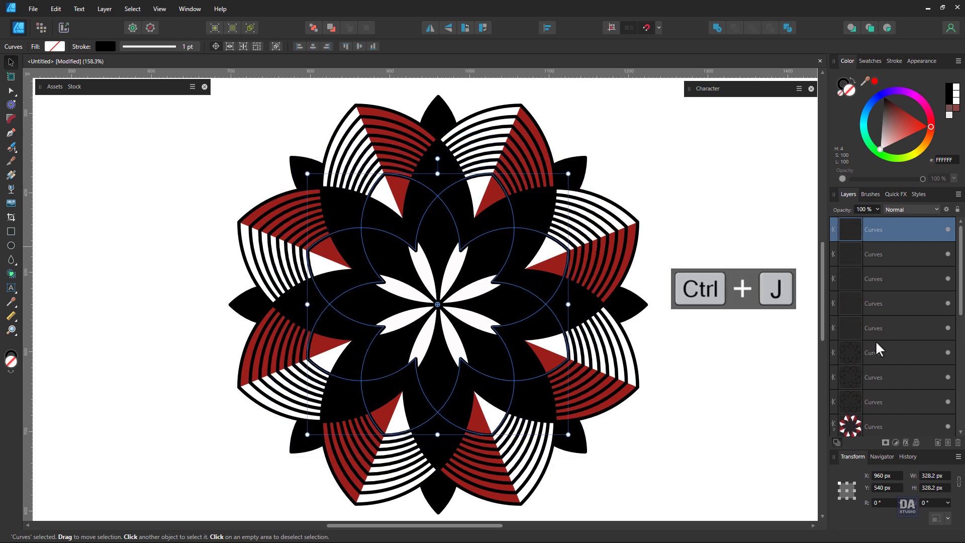
pyautogui.hotkey('ctrl', 'j')
pyautogui.hotkey('ctrl', 'j')
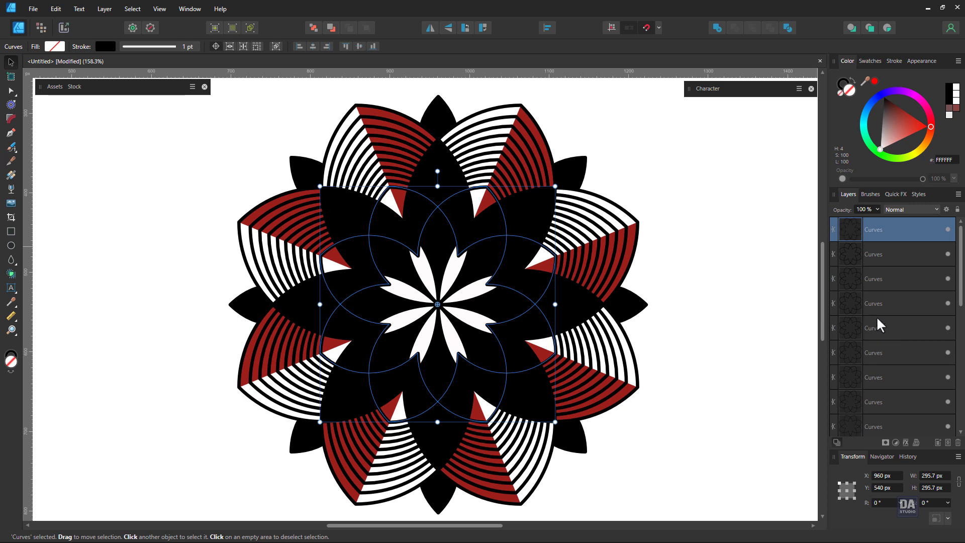
# - Group the ten scaled petal outlines and nest the group inside the outer petals layer so it is clipped to them
pyautogui.scroll(-3, 875, 315)
pyautogui.keyDown('shift'); pyautogui.click(874, 377); pyautogui.keyUp('shift')
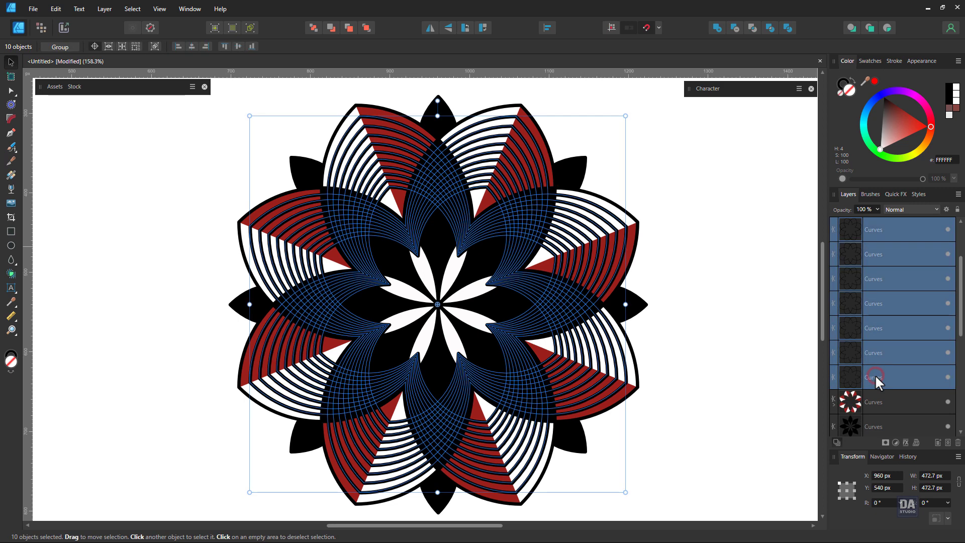
pyautogui.rightClick(887, 374)
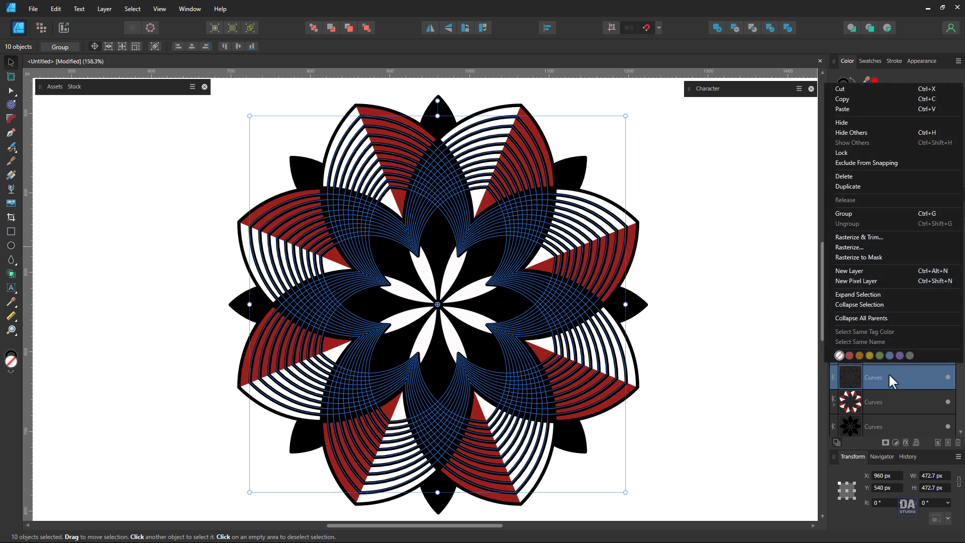
pyautogui.click(872, 213)
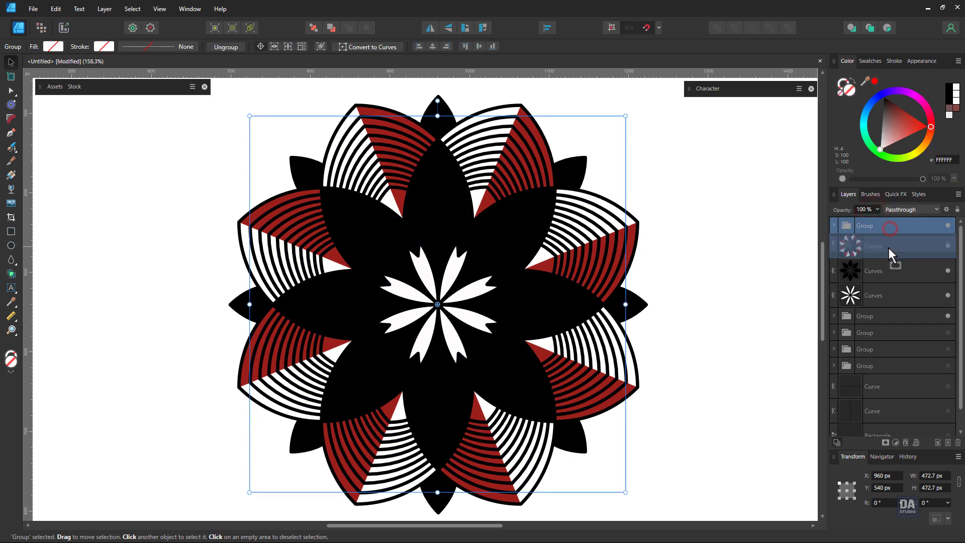
pyautogui.hotkey('ctrl', 'z')
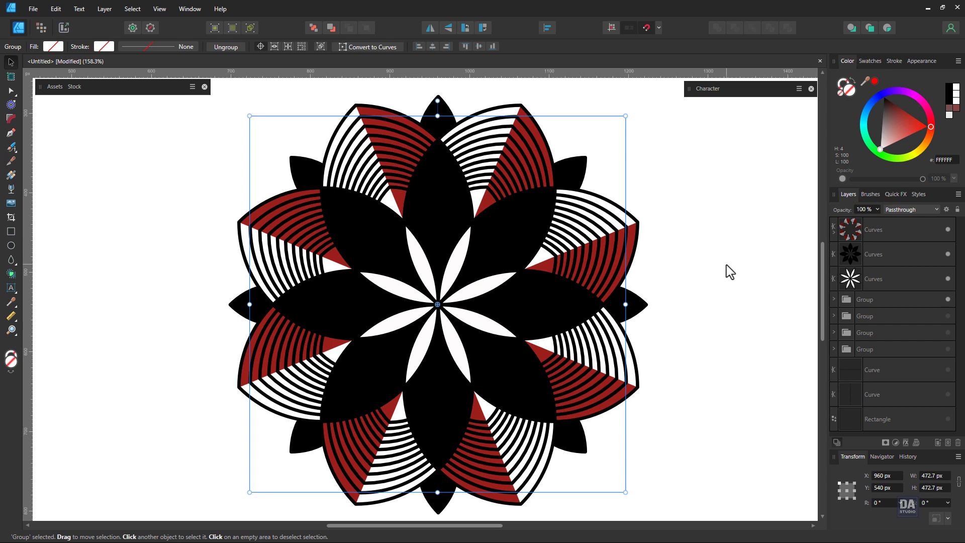
pyautogui.click(725, 264)
pyautogui.press('space')
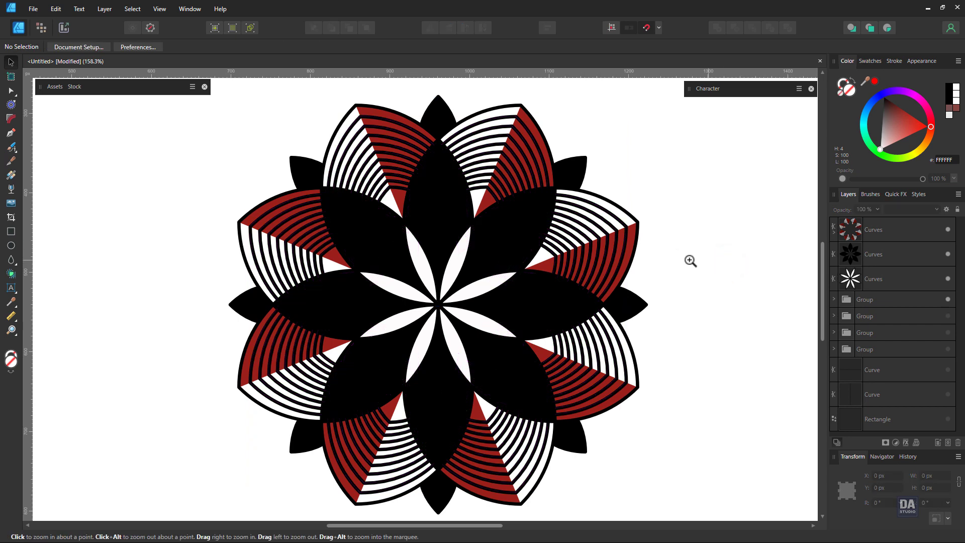
# - Shrink the innermost petal outline in the clipped group about its centre to about 288.1 px wide
pyautogui.click(490, 191)
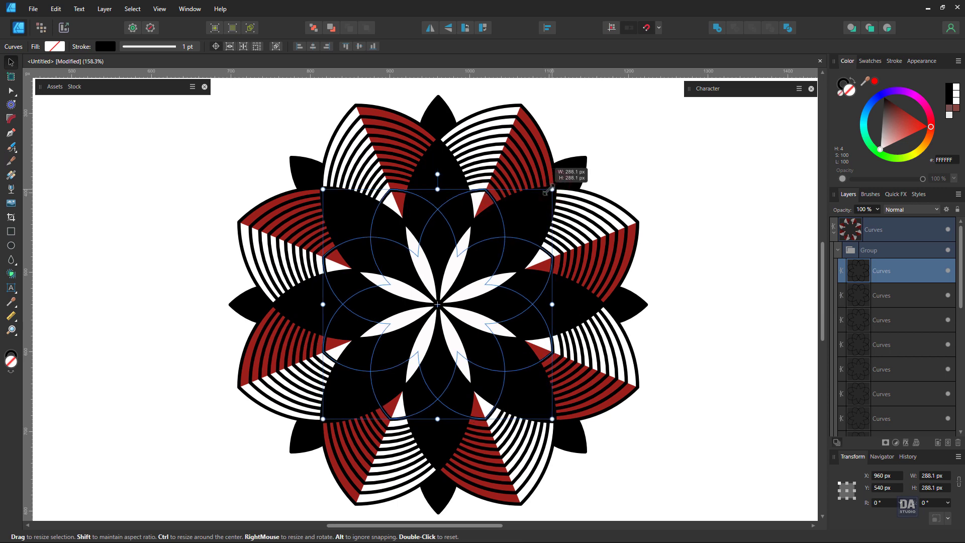
pyautogui.click(670, 188)
# - Draw a circle about 35.3 px wide at the flower's centre and fill it with yellow FFCB00
pyautogui.press('space')
pyautogui.scroll(-2, 578, 192)
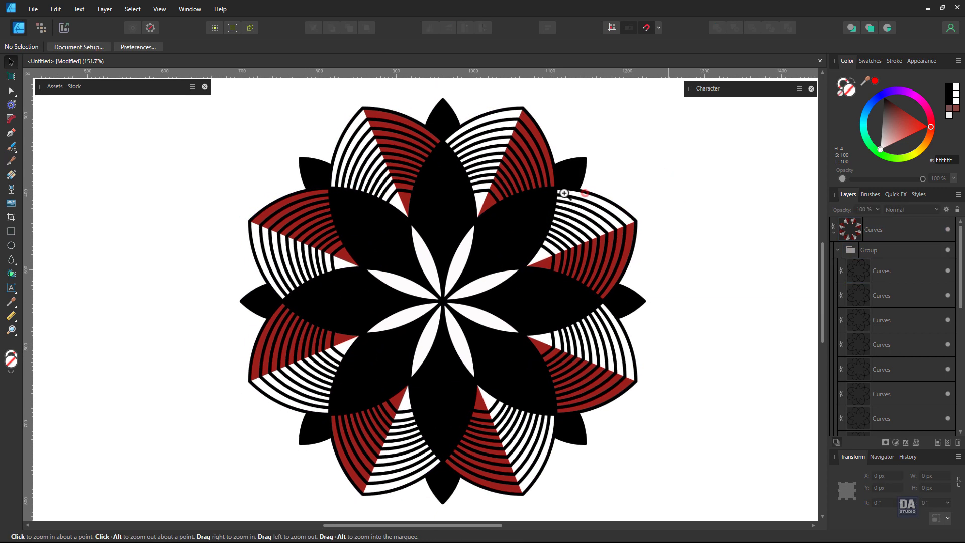
pyautogui.press('space')
pyautogui.moveTo(540, 202); pyautogui.dragTo(528, 207)
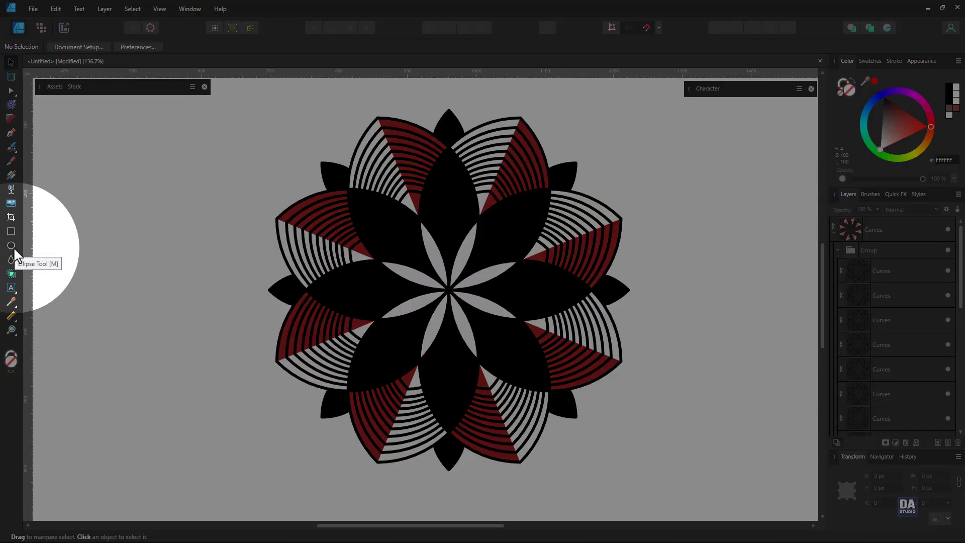
pyautogui.click(12, 246)
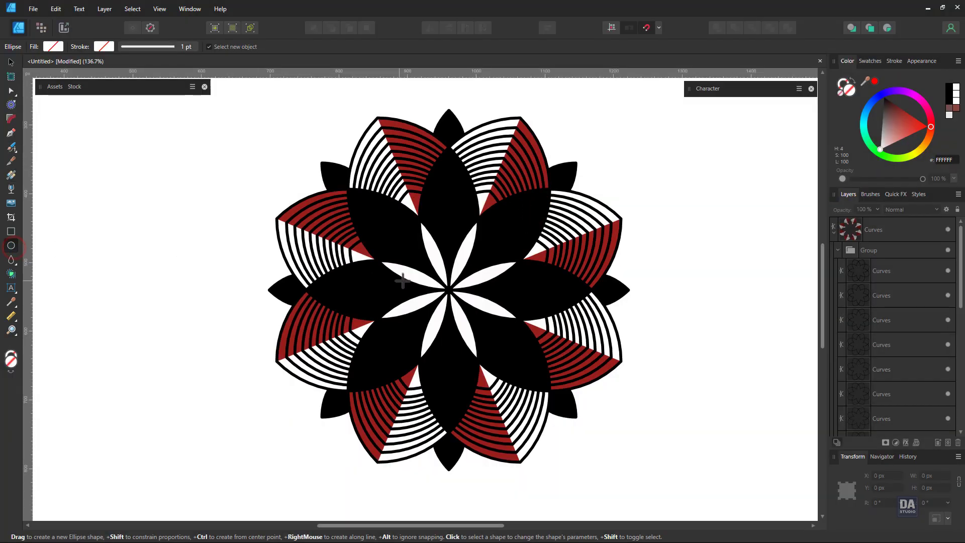
pyautogui.moveTo(449, 290); pyautogui.dragTo(463, 298)
pyautogui.click(921, 147)
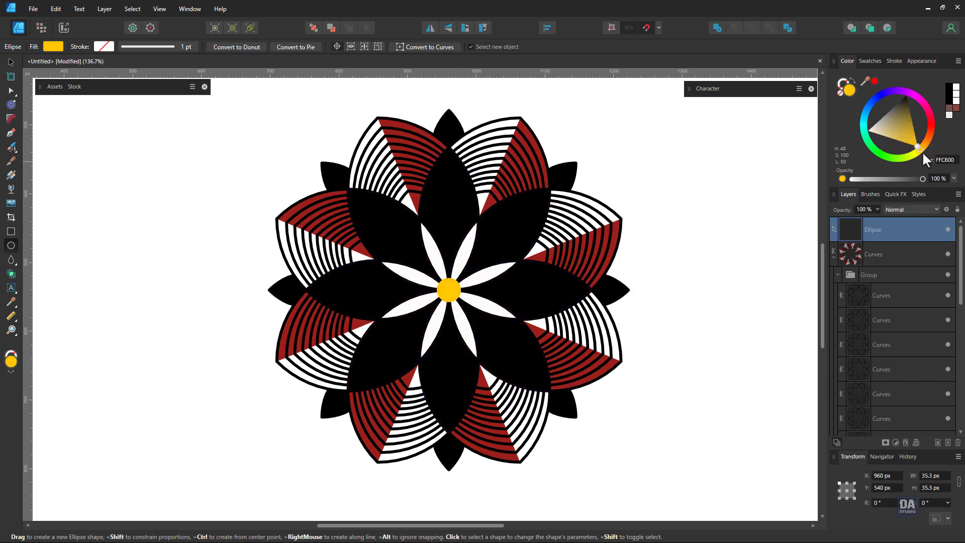
pyautogui.click(922, 152)
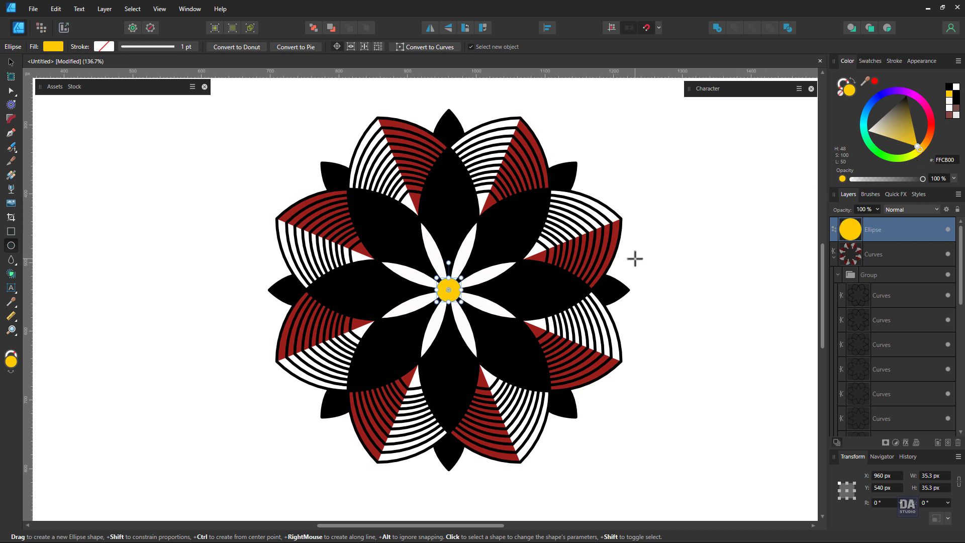
pyautogui.click(669, 242)
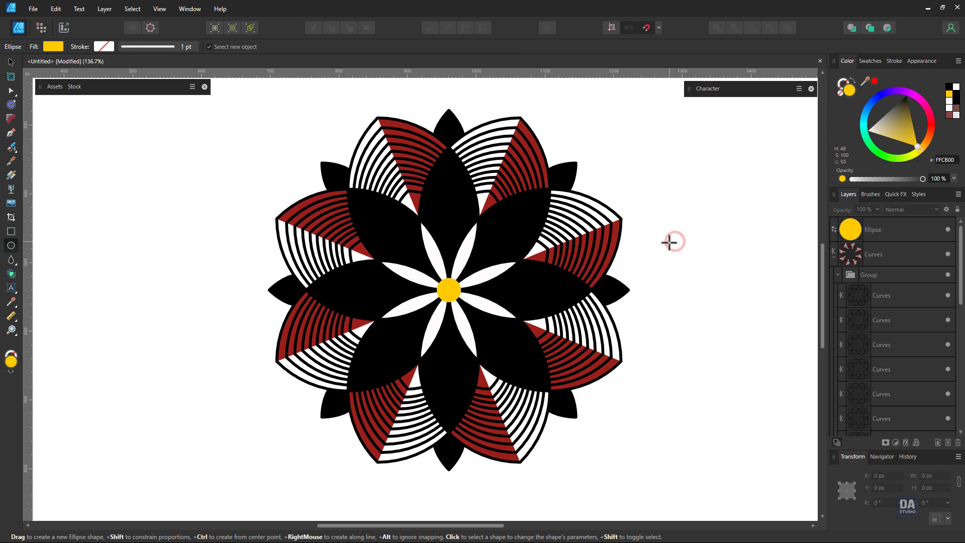
# - Draw a circle about 590.7 px wide around the flower from its centre, with no fill and a black stroke
pyautogui.moveTo(449, 290); pyautogui.dragTo(747, 398)
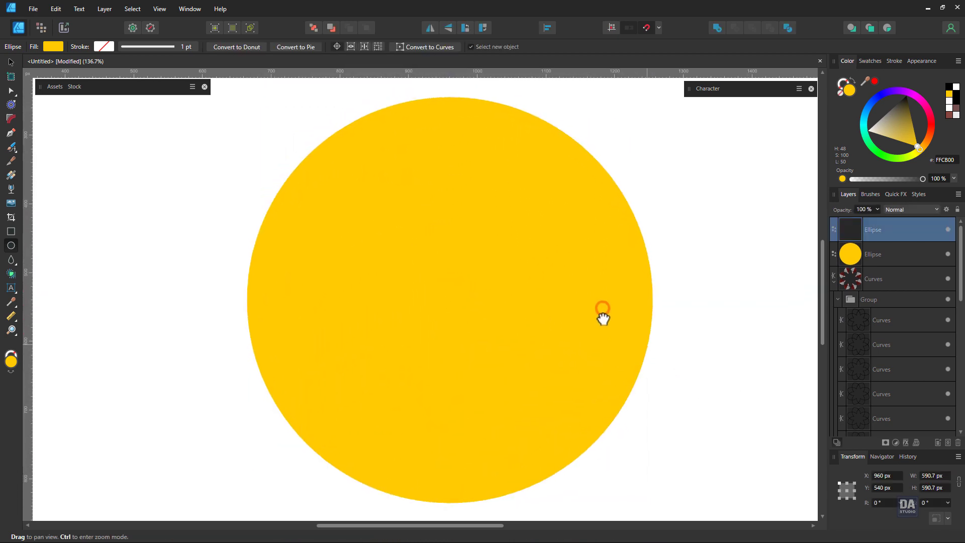
pyautogui.click(852, 82)
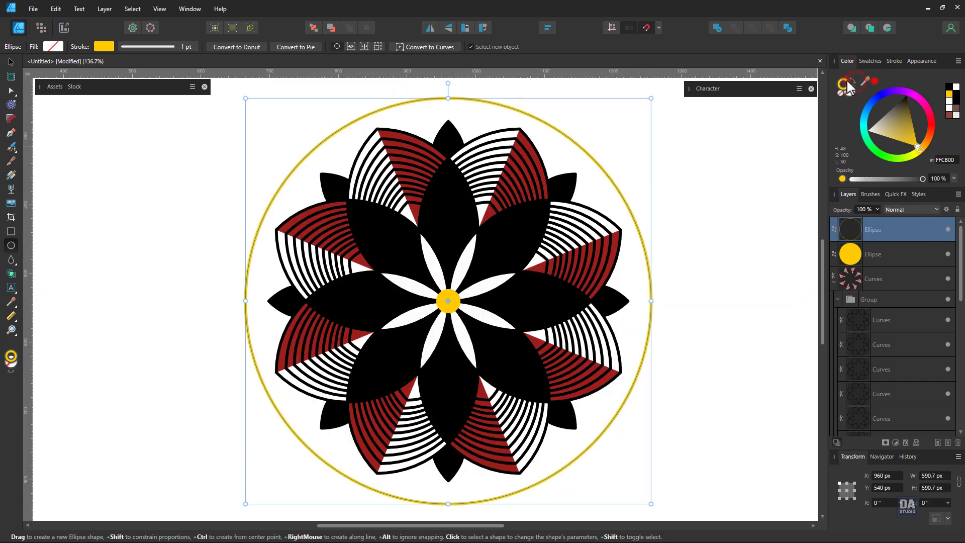
pyautogui.click(955, 101)
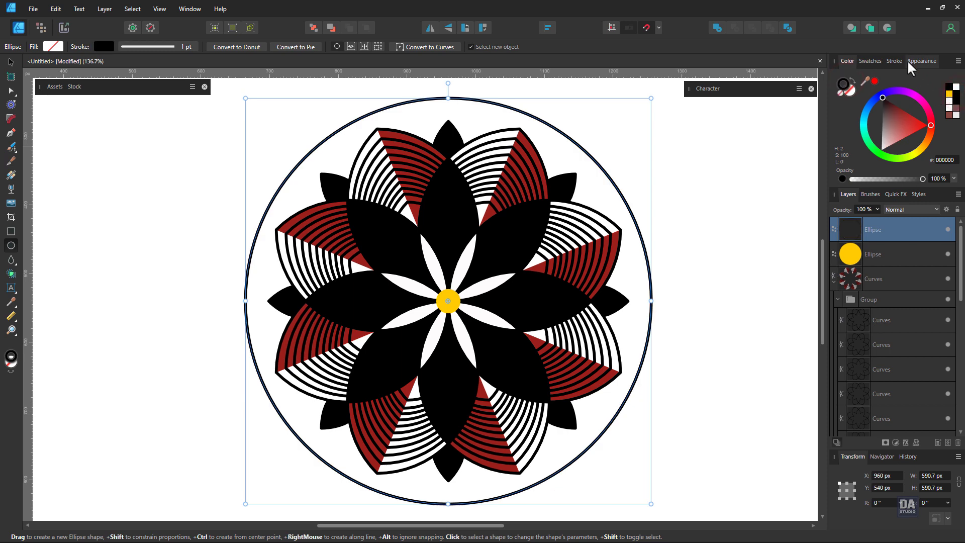
# - Turn the large circle's stroke into a dotted line with a dash of 0 and a gap of 3
pyautogui.click(892, 61)
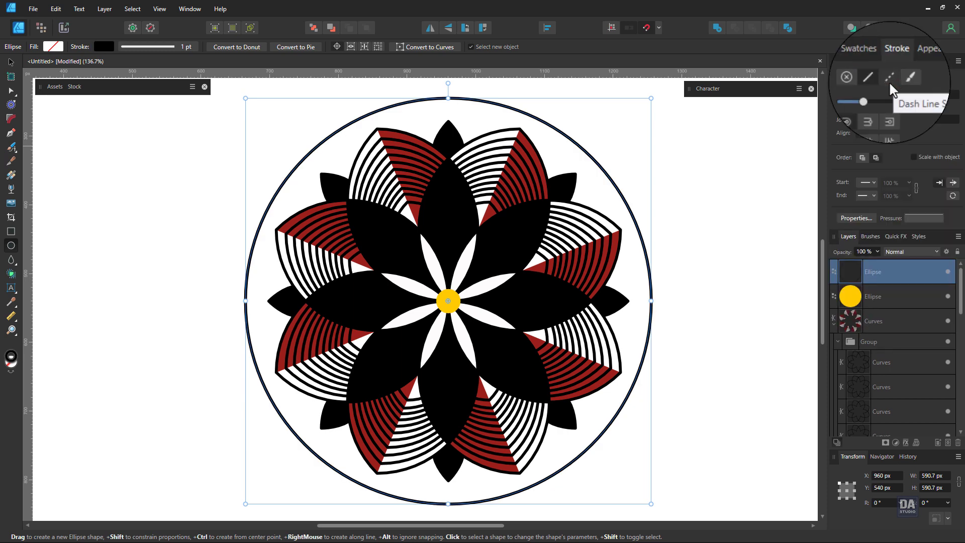
pyautogui.click(889, 80)
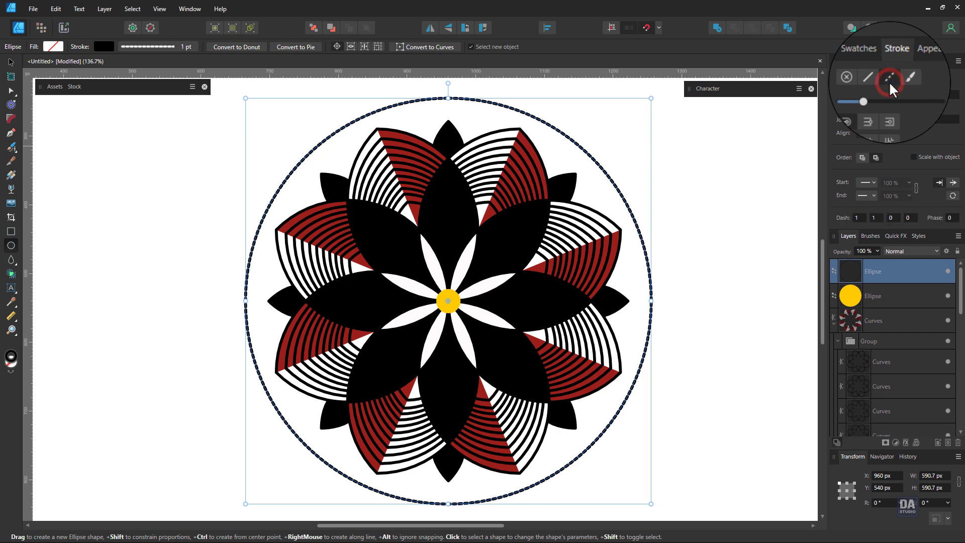
pyautogui.click(856, 217)
pyautogui.write('0')
pyautogui.press('Return')
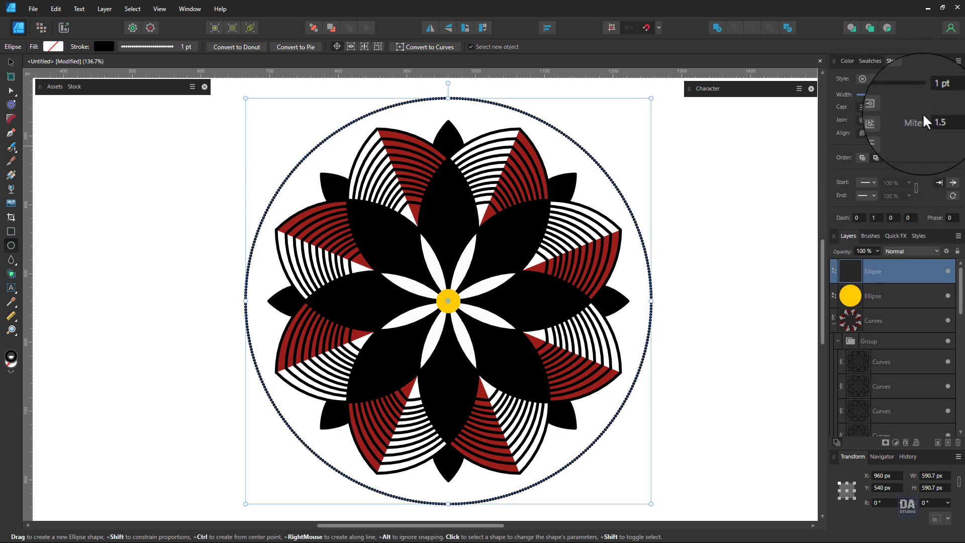
pyautogui.click(874, 217)
pyautogui.write('2')
pyautogui.press('Return')
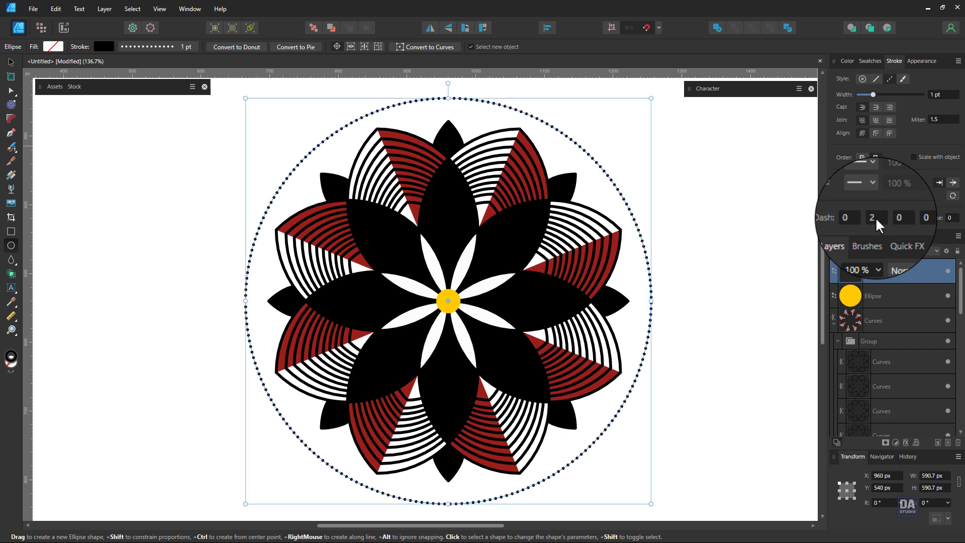
pyautogui.click(875, 216)
pyautogui.write('3')
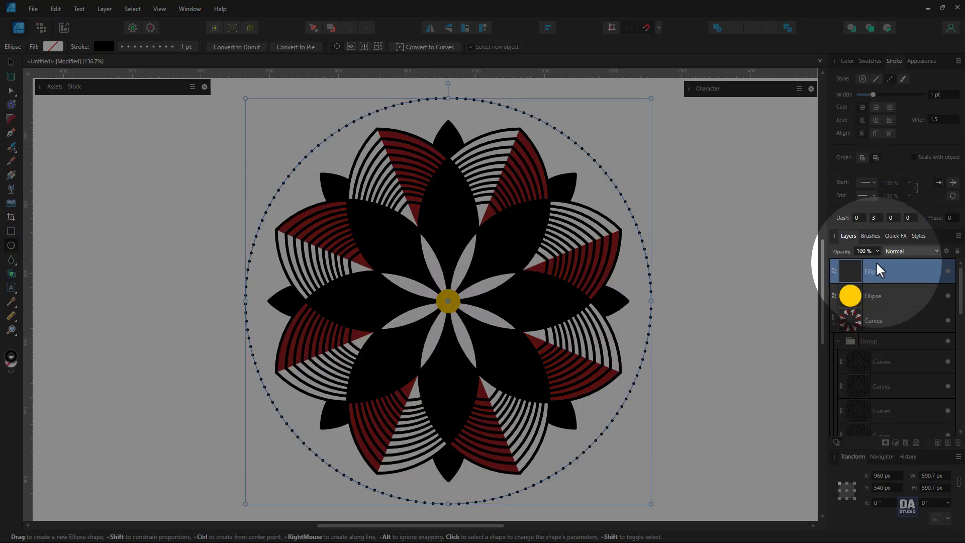
# - Duplicate the dotted circle with stroke scaling enabled, enlarging the copy about its centre to about 633.7 px with a 1.7 pt stroke
pyautogui.rightClick(891, 272)
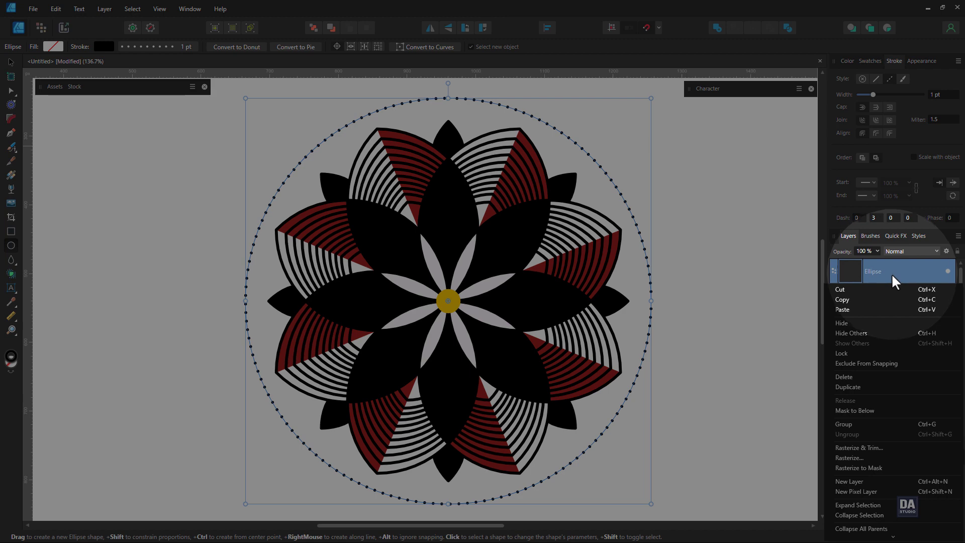
pyautogui.click(869, 387)
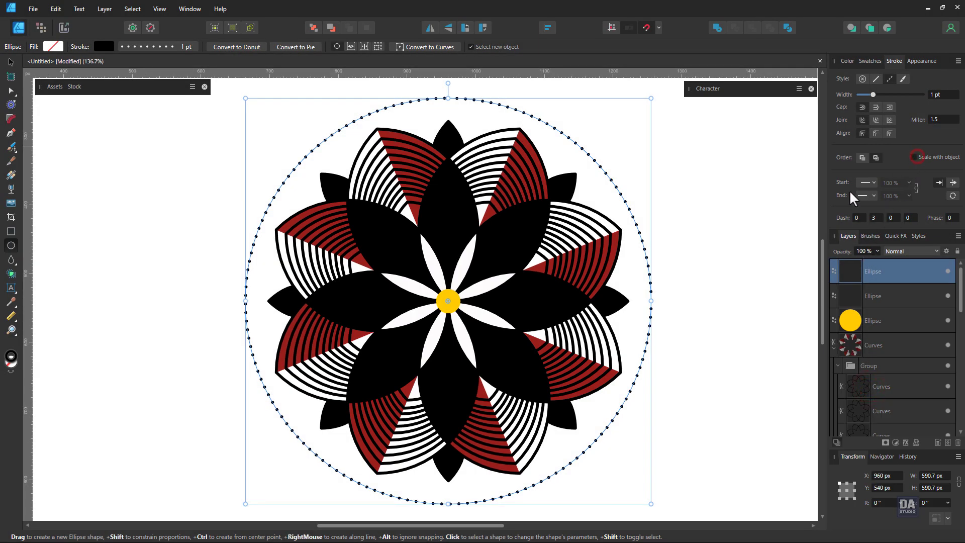
pyautogui.scroll(-2, 638, 251)
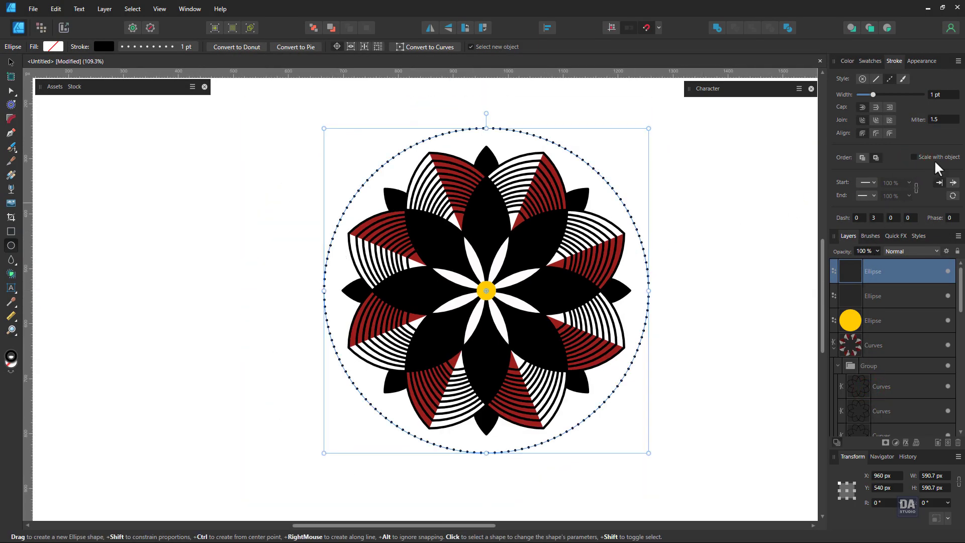
pyautogui.click(913, 157)
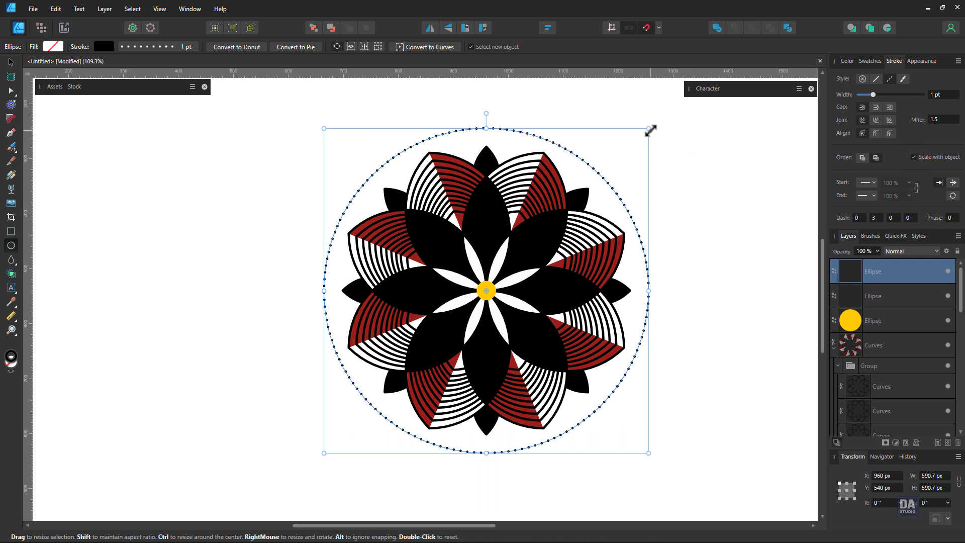
pyautogui.moveTo(648, 129)
pyautogui.mouseDown()
pyautogui.moveTo(670, 109)
pyautogui.moveTo(671, 129)
pyautogui.mouseUp()
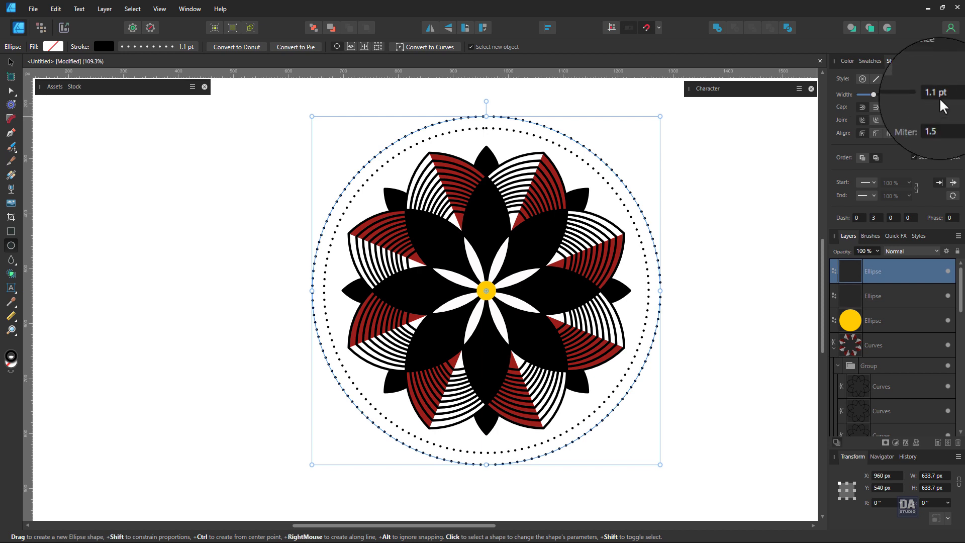
pyautogui.scroll(1, 939, 96)
pyautogui.scroll(-3, 938, 96)
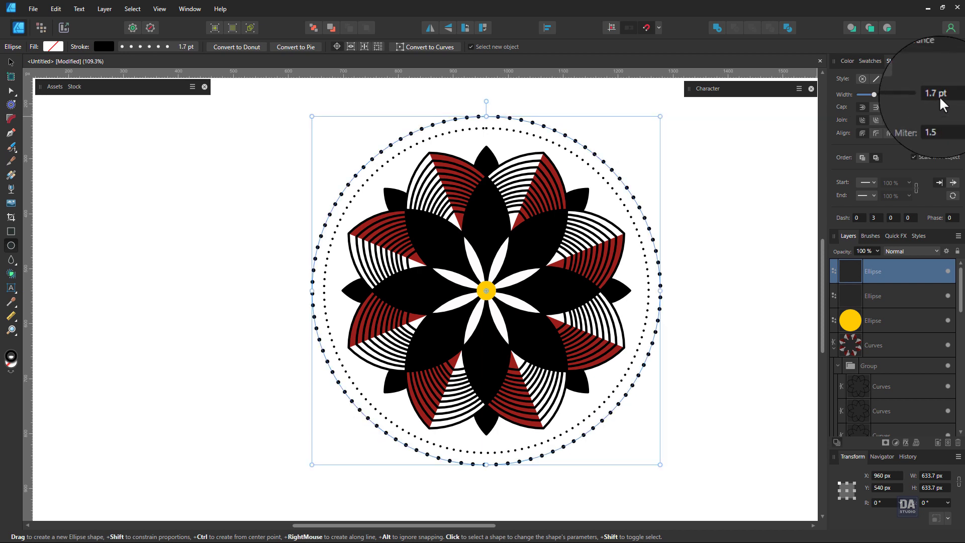
# - Duplicate the enlarged dotted circle as a third ring about 679.8 px wide and set its stroke width to 2 pt
pyautogui.rightClick(886, 272)
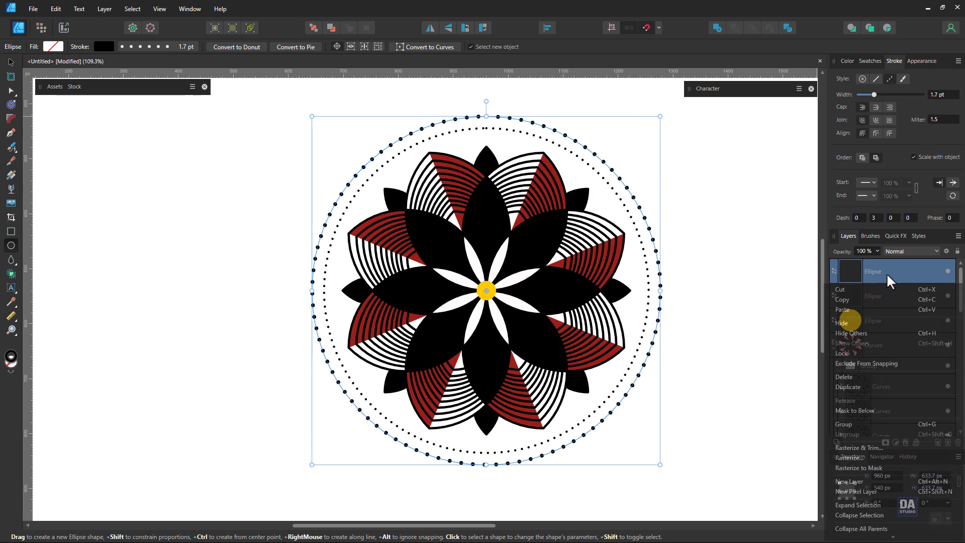
pyautogui.click(863, 384)
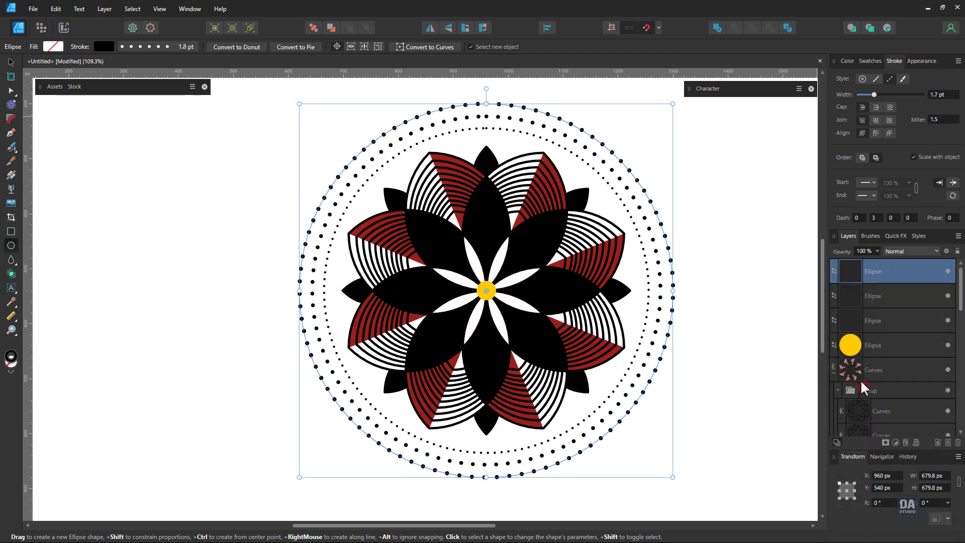
pyautogui.click(674, 104)
pyautogui.scroll(3, 941, 96)
pyautogui.scroll(-1, 332, 266)
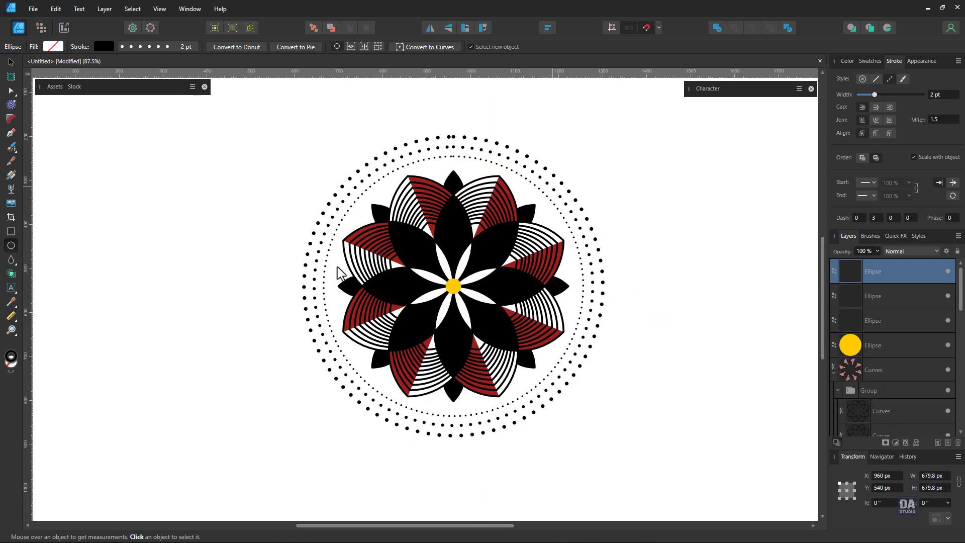
# - Adjust the outermost dotted ring's dash pattern to a gap of 2 and a phase of 3
pyautogui.scroll(1, 472, 181)
pyautogui.moveTo(480, 322); pyautogui.dragTo(458, 305)
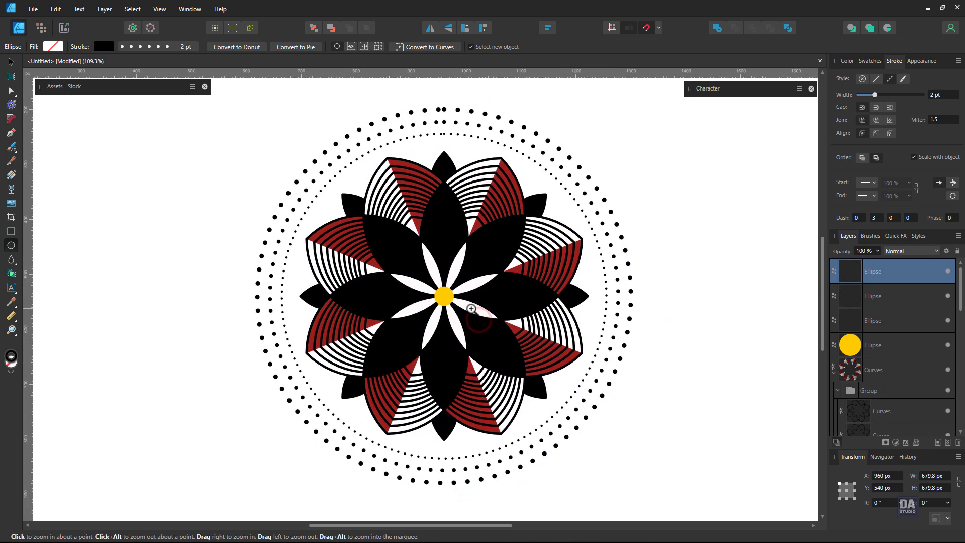
pyautogui.scroll(1, 458, 305)
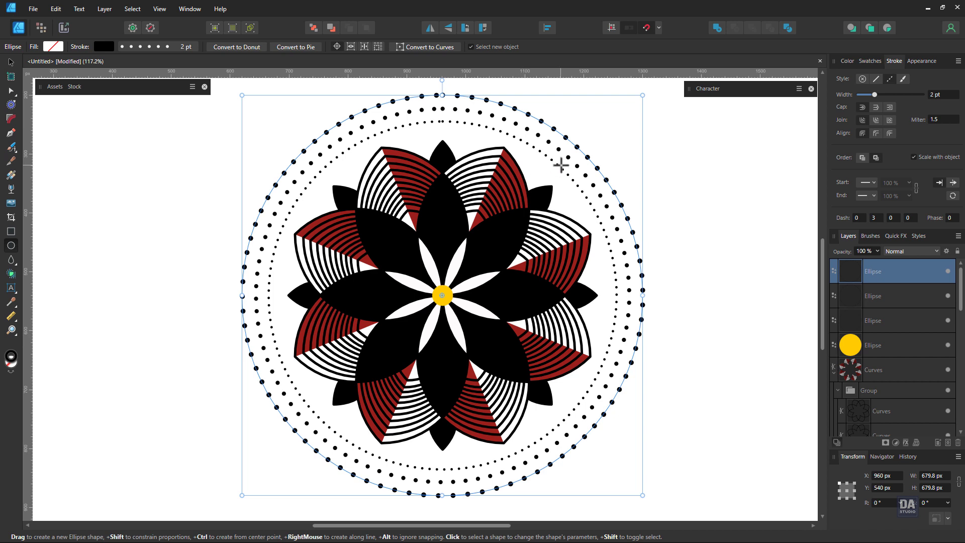
pyautogui.scroll(2, 948, 217)
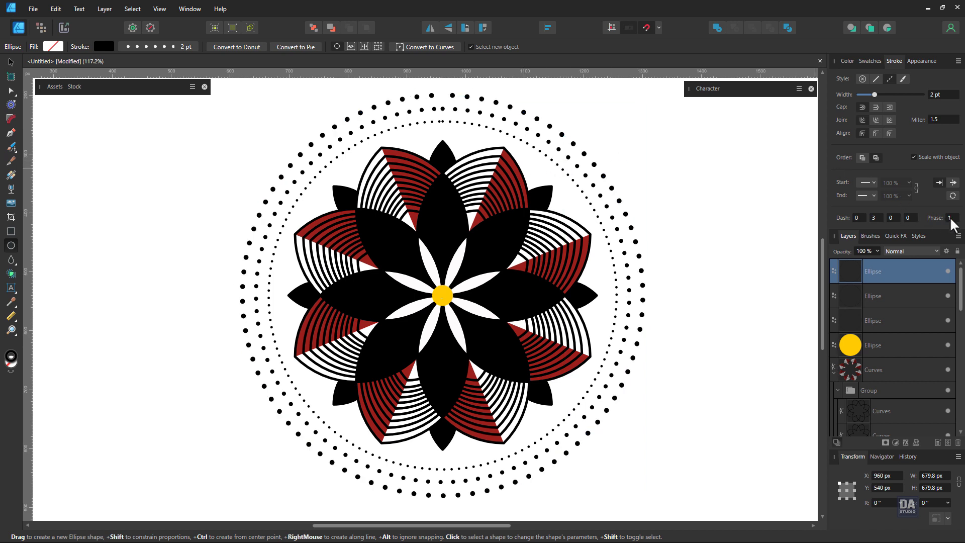
pyautogui.scroll(-1, 949, 217)
pyautogui.scroll(1, 948, 217)
pyautogui.scroll(1, 878, 216)
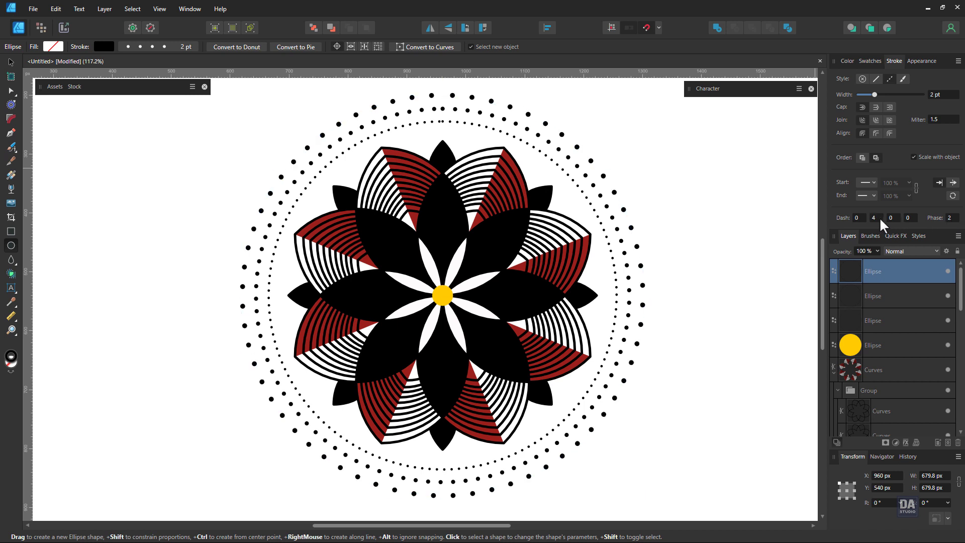
pyautogui.scroll(-2, 878, 216)
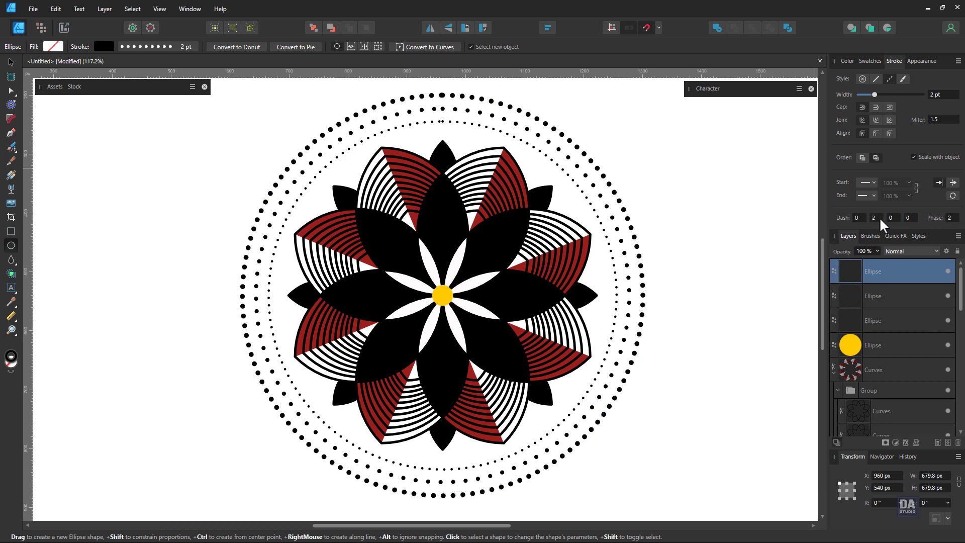
pyautogui.scroll(-1, 879, 216)
pyautogui.scroll(2, 879, 216)
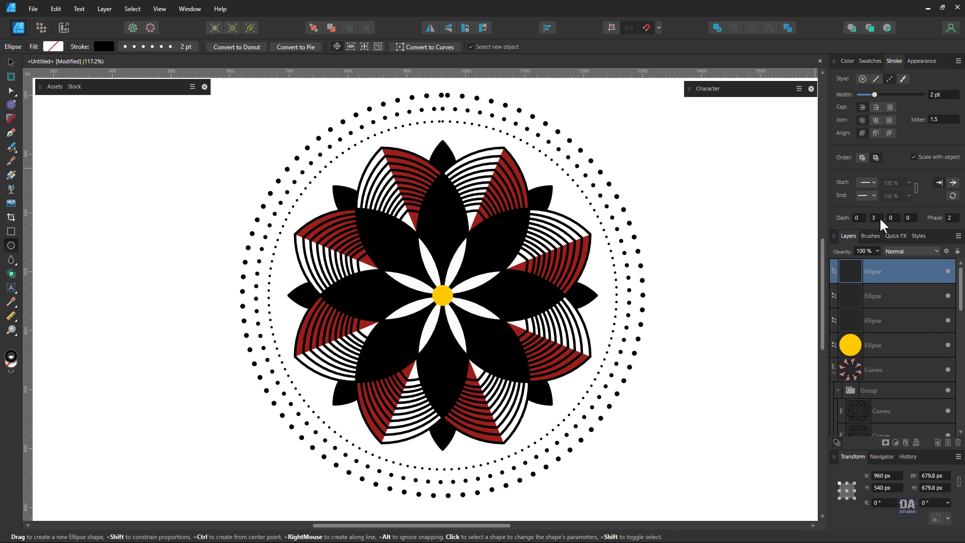
pyautogui.scroll(-1, 878, 216)
pyautogui.scroll(1, 949, 217)
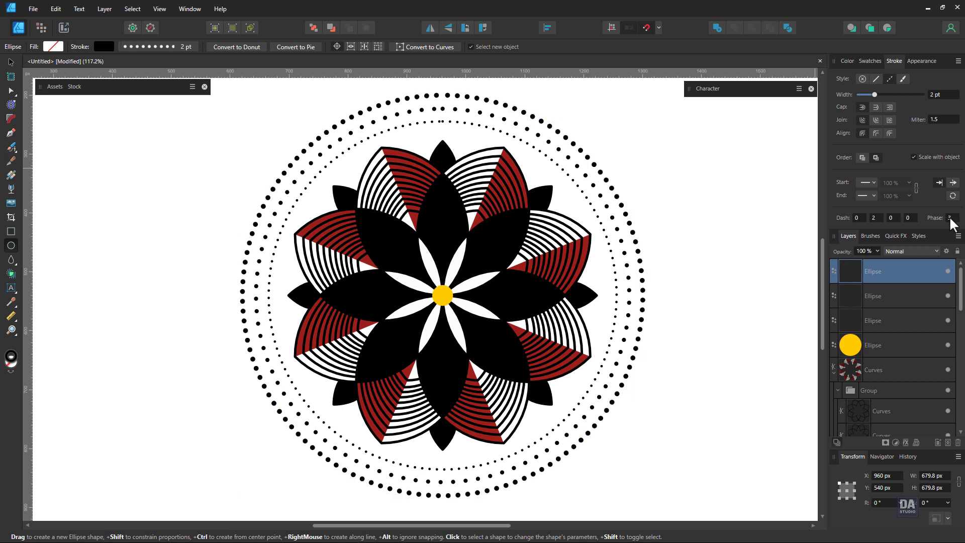
# - Try a dash gap of 2 on the middle dotted ring and restore it to 3
pyautogui.click(516, 129)
pyautogui.scroll(-1, 874, 220)
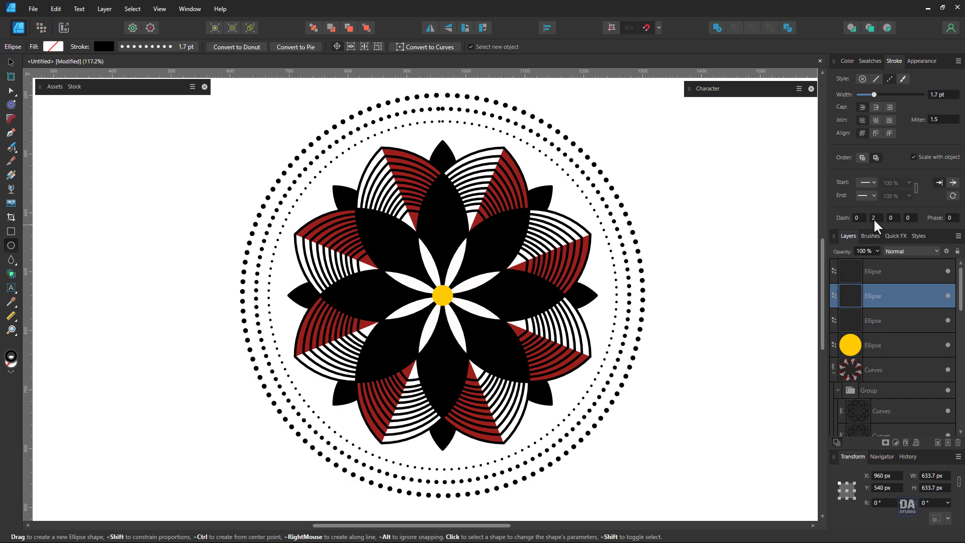
pyautogui.scroll(1, 874, 220)
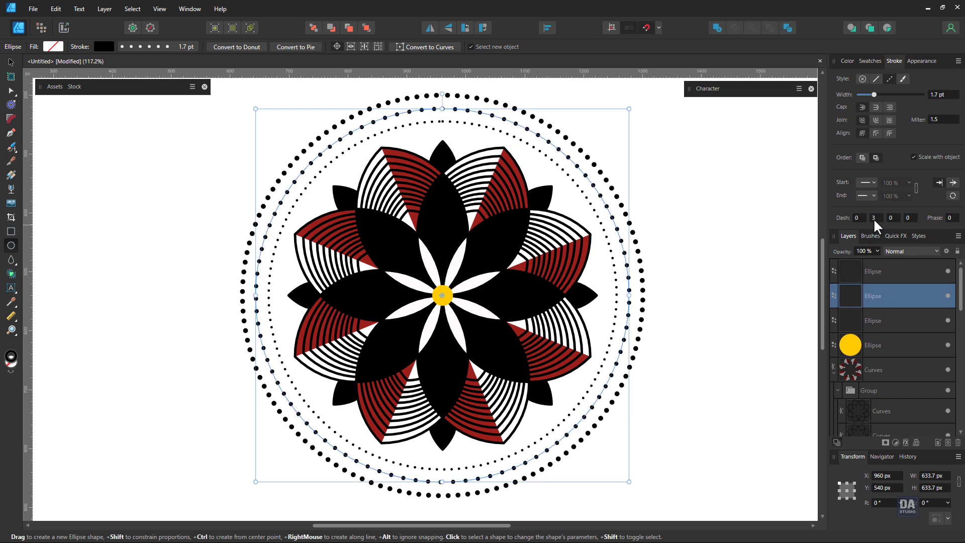
pyautogui.click(700, 233)
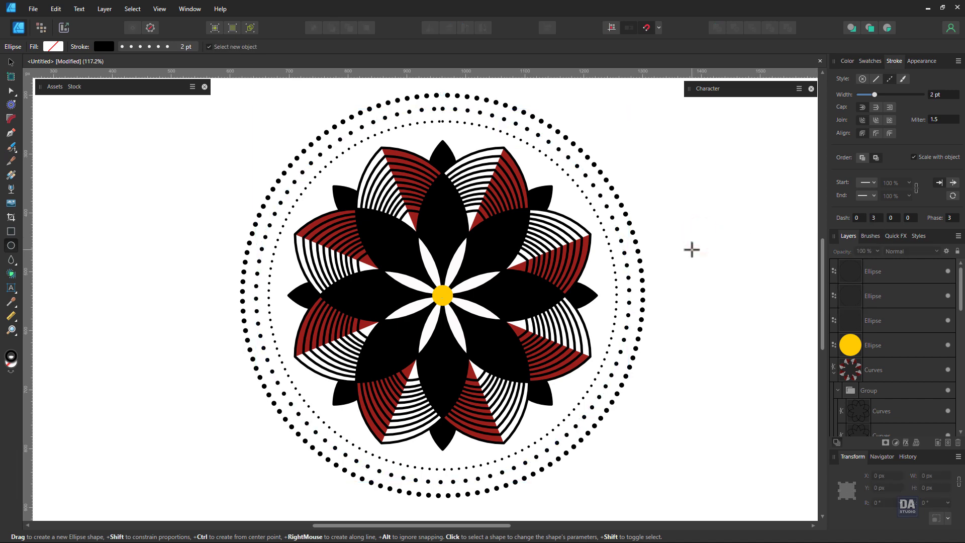